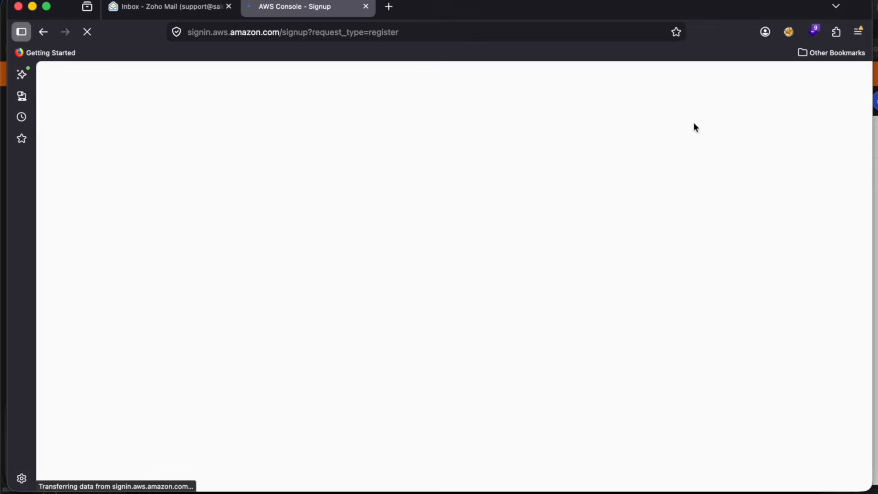
# Step: Enter the root user e-mail and verify it with the code from the Zoho Mail inbox
pyautogui.click(509, 271)
pyautogui.write('su')
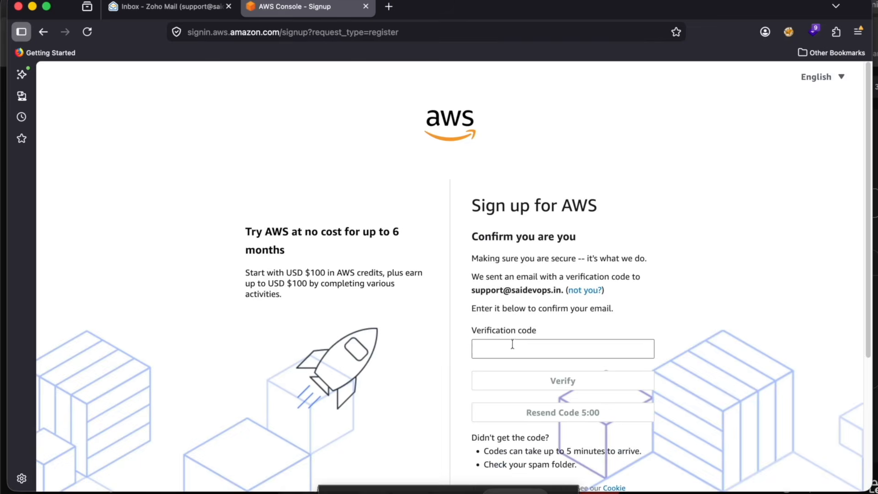
pyautogui.click(511, 348)
pyautogui.click(169, 7)
pyautogui.click(288, 9)
pyautogui.press('super+v')
pyautogui.press('Return')
# Step: Set and confirm the root user password, continue, and save the login in the browser
pyautogui.click(521, 369)
pyautogui.press('super+v')
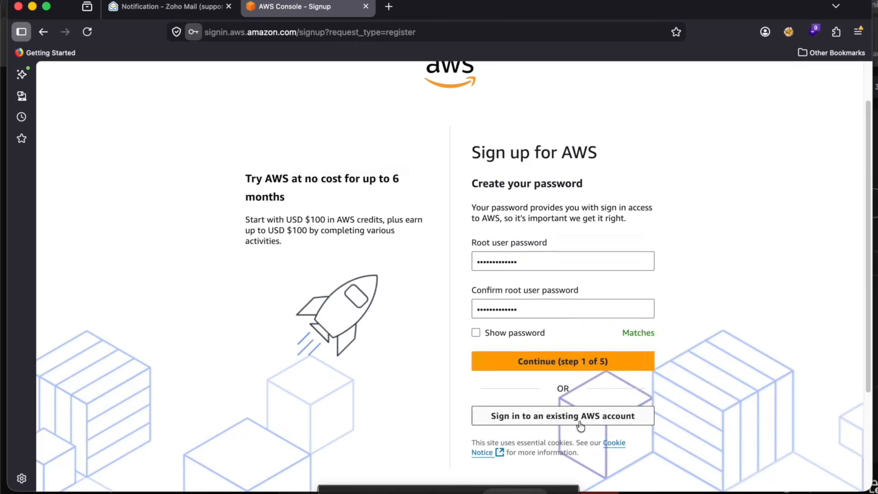
pyautogui.press('Return')
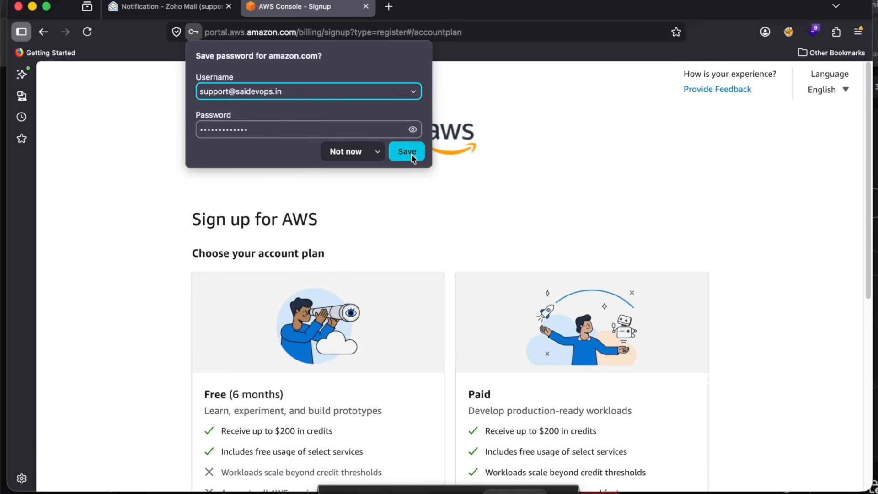
pyautogui.click(411, 152)
# Step: Choose the Paid account plan and fill in the Contact Information, declining to save the address
pyautogui.scroll(-3, 422, 293)
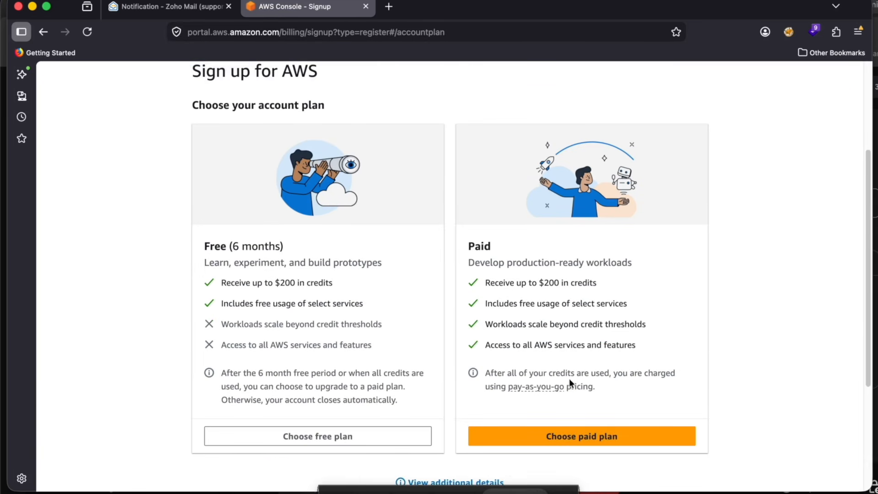
pyautogui.click(574, 440)
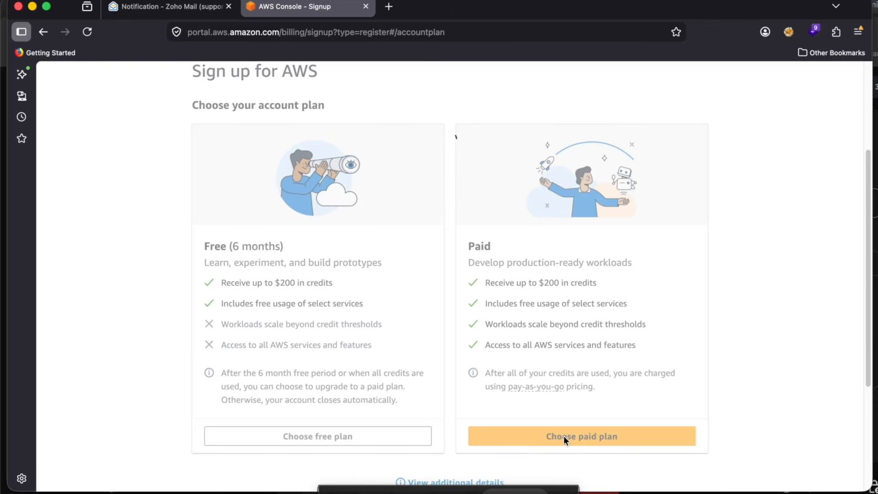
pyautogui.click(529, 296)
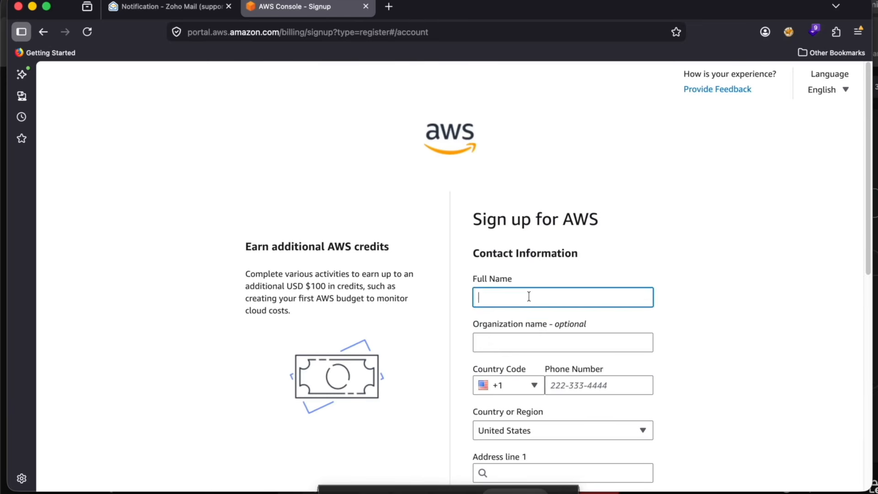
pyautogui.scroll(-2, 529, 297)
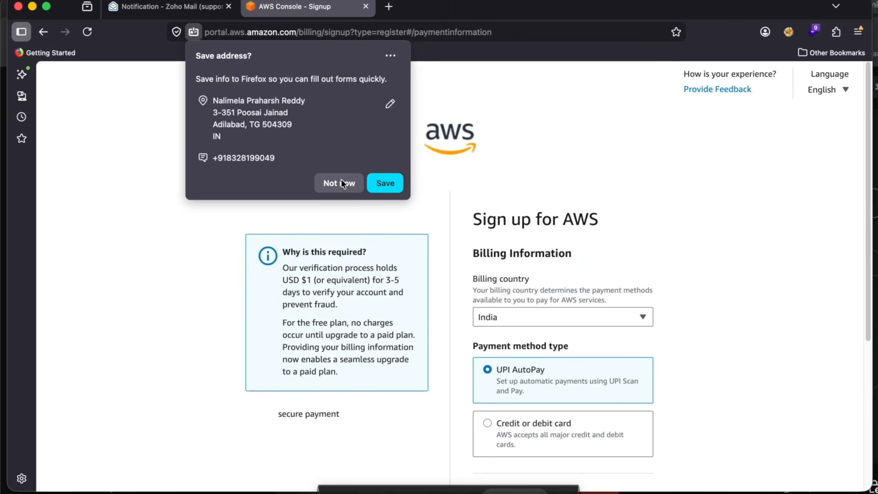
pyautogui.click(345, 184)
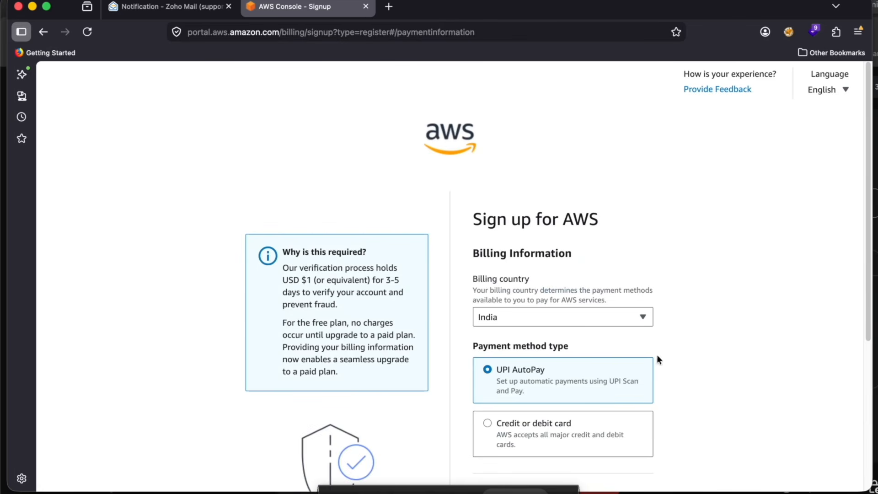
# Step: Provide India UPI AutoPay billing details and continue to verify the payment method
pyautogui.scroll(-3, 716, 298)
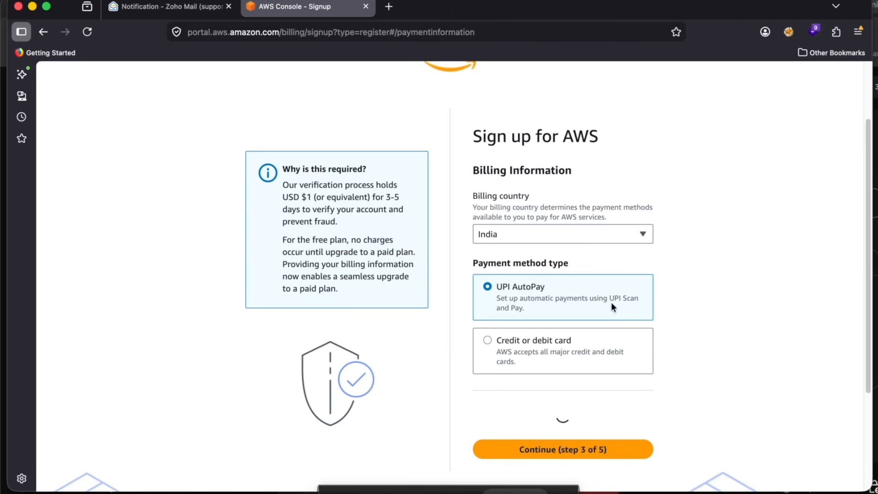
pyautogui.scroll(-5, 553, 340)
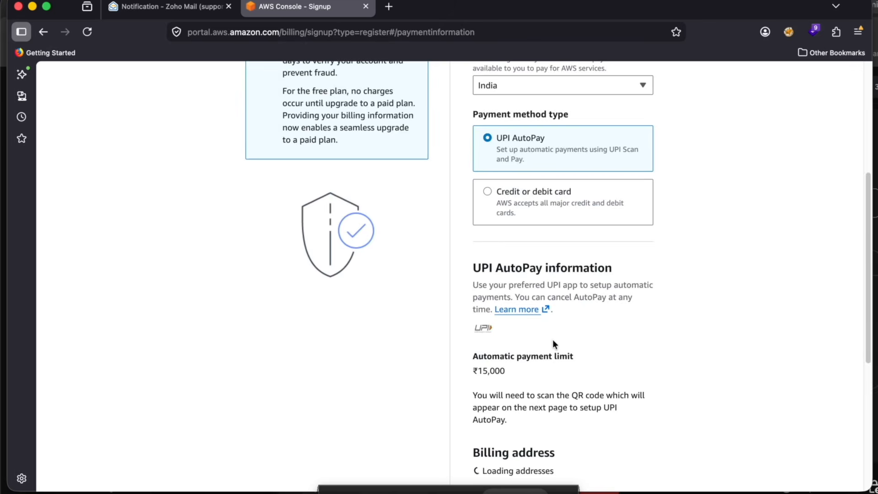
pyautogui.scroll(-5, 544, 347)
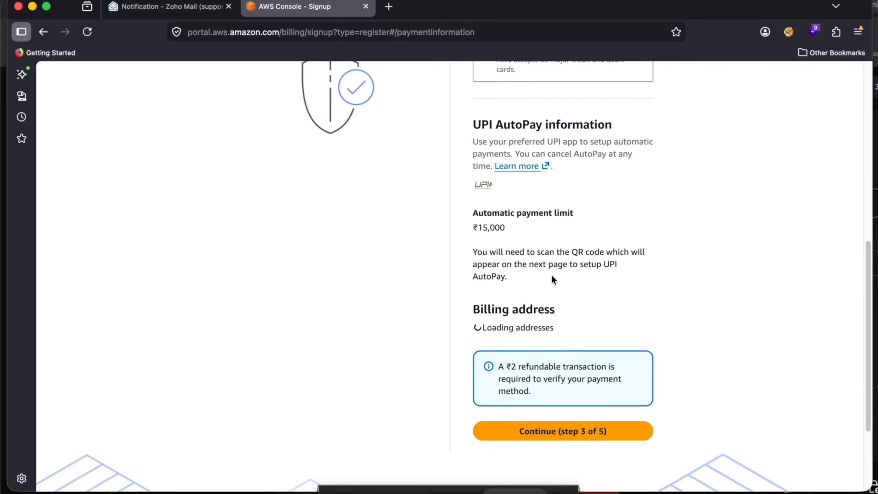
pyautogui.scroll(-2, 574, 305)
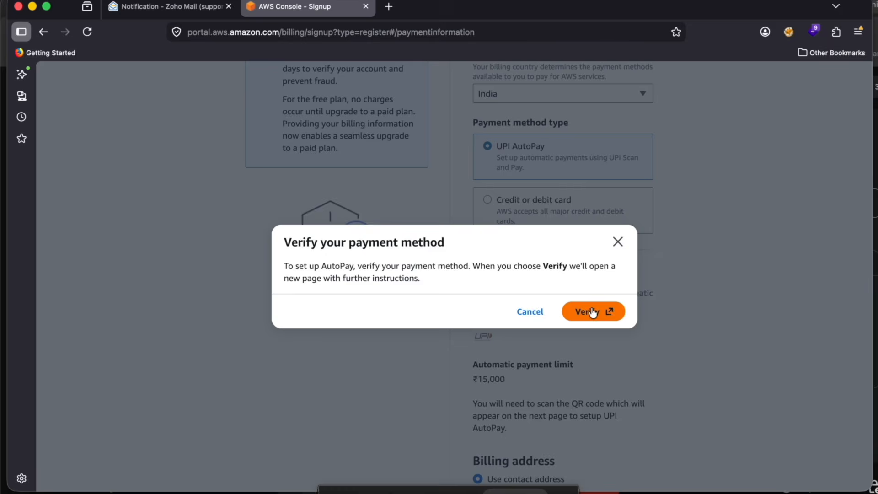
pyautogui.click(592, 309)
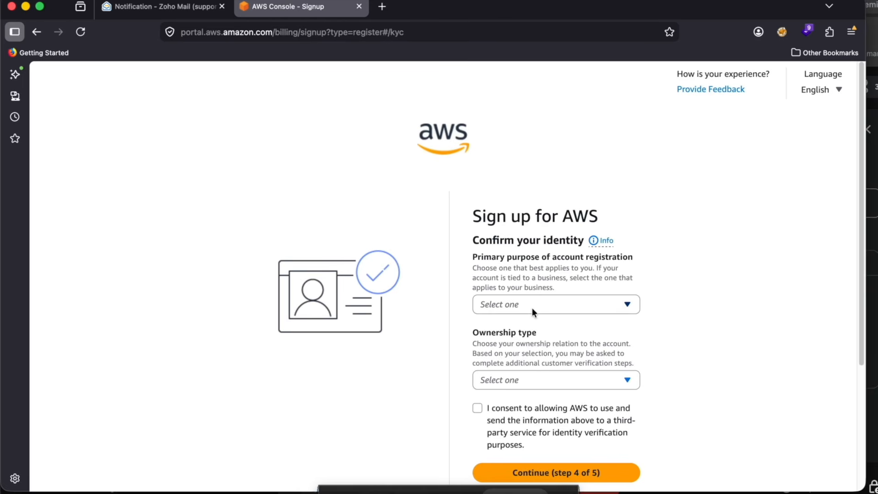
# Step: Set primary purpose to Personal use and ownership to Individual, then request the DigiLocker link for Aadhaar
pyautogui.click(532, 308)
pyautogui.click(506, 383)
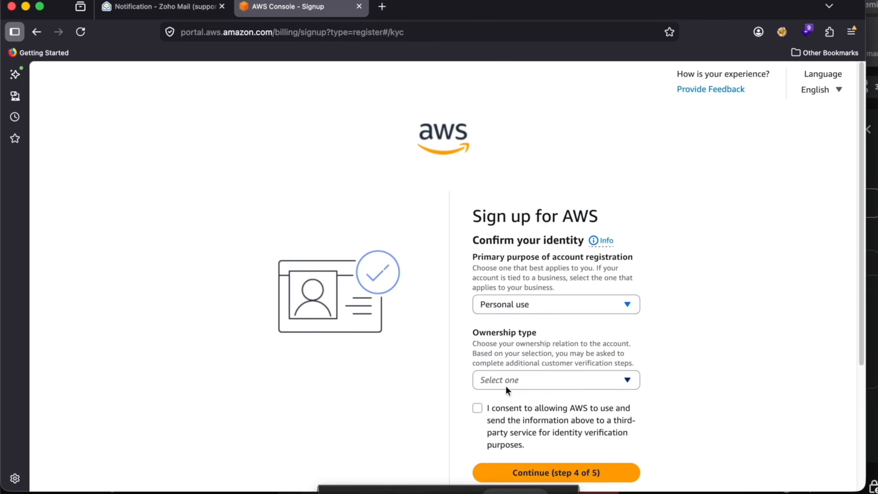
pyautogui.click(548, 380)
pyautogui.click(513, 338)
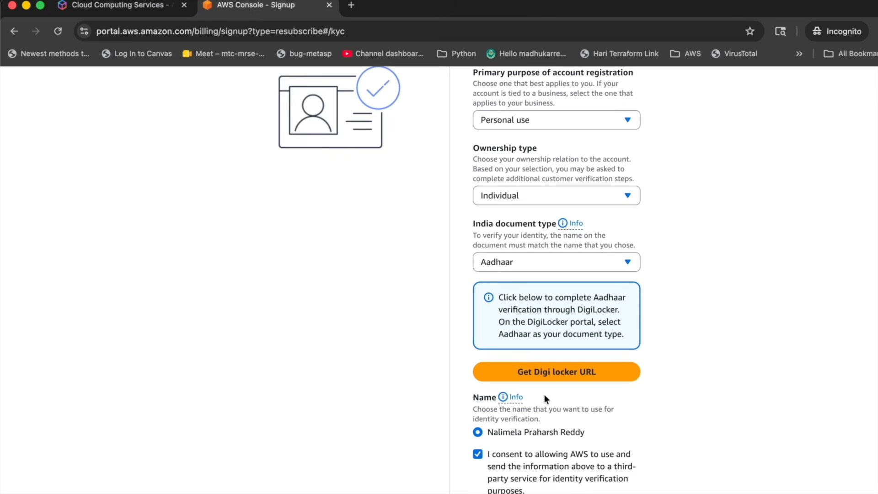
pyautogui.click(554, 372)
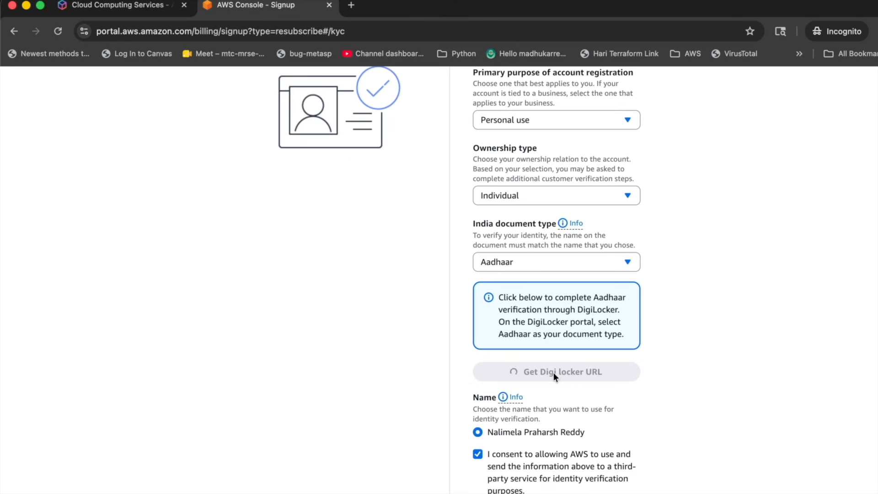
pyautogui.scroll(-2, 614, 287)
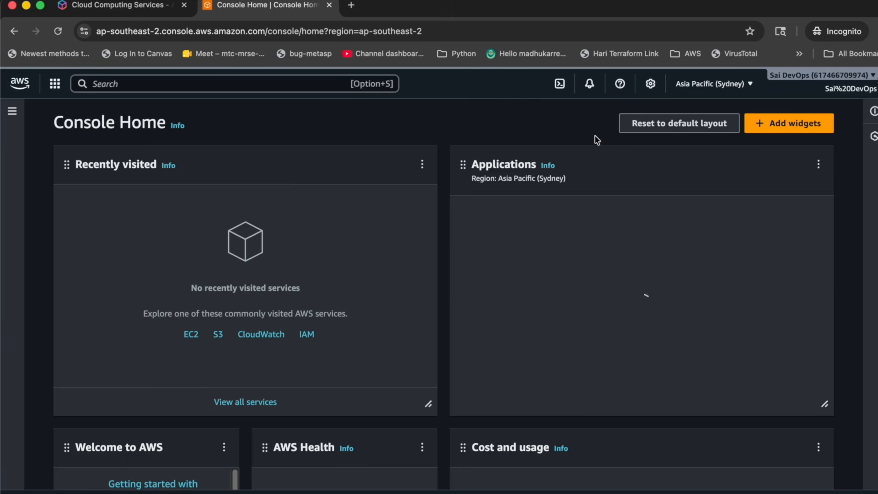
# Step: Switch the console's visual mode to Light in user settings
pyautogui.click(651, 85)
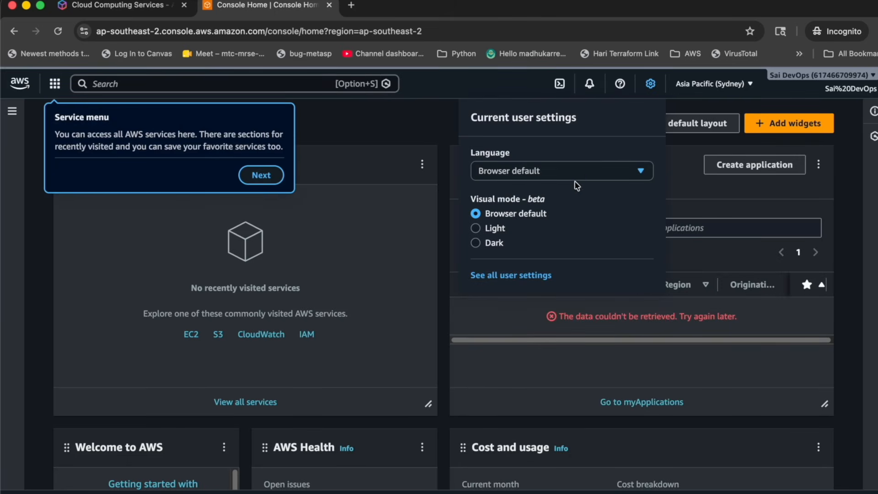
pyautogui.click(497, 227)
pyautogui.click(706, 189)
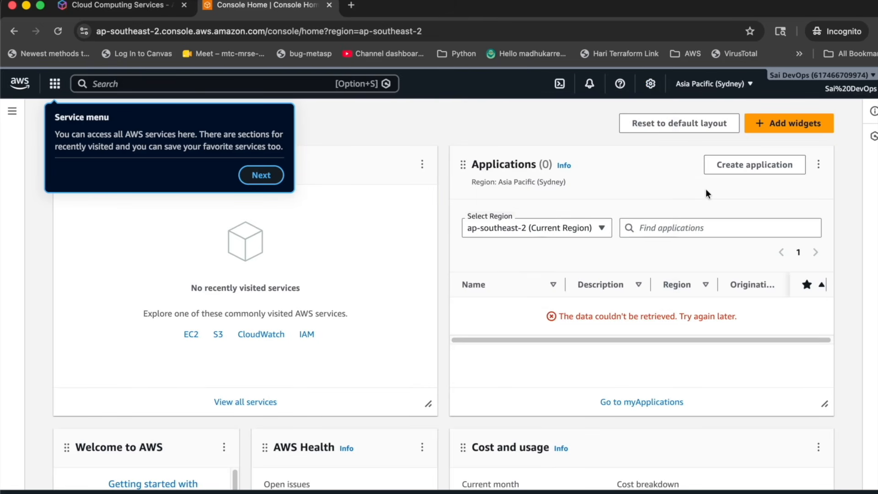
# Step: Step through the welcome tour and open the EC2 dashboard
pyautogui.click(282, 176)
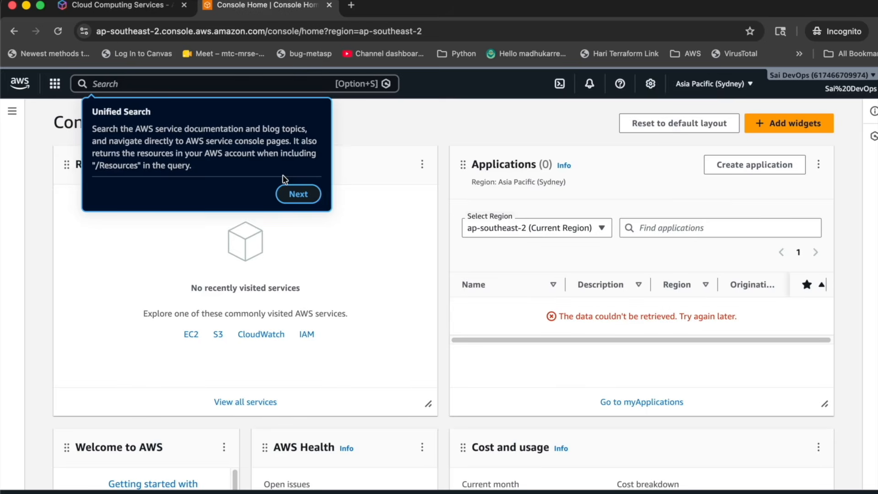
pyautogui.click(299, 196)
pyautogui.click(191, 333)
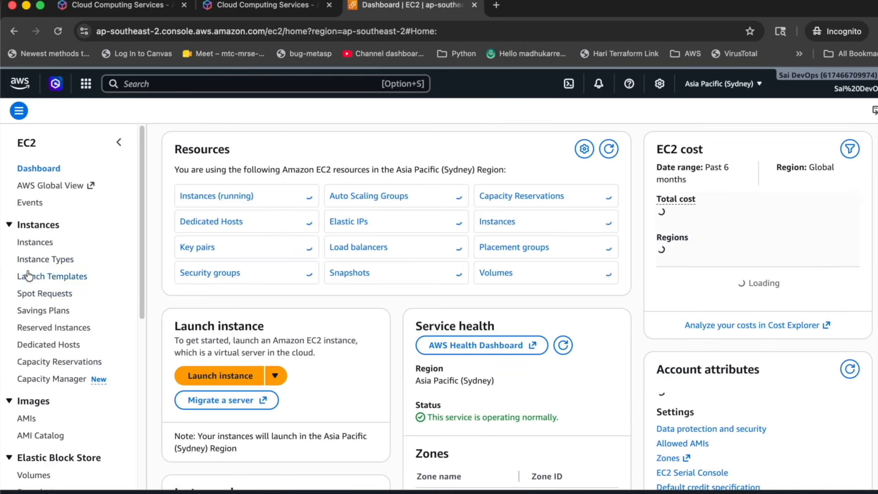
# Step: Allocate a new Elastic IP address from the Elastic IPs list
pyautogui.scroll(-3, 58, 405)
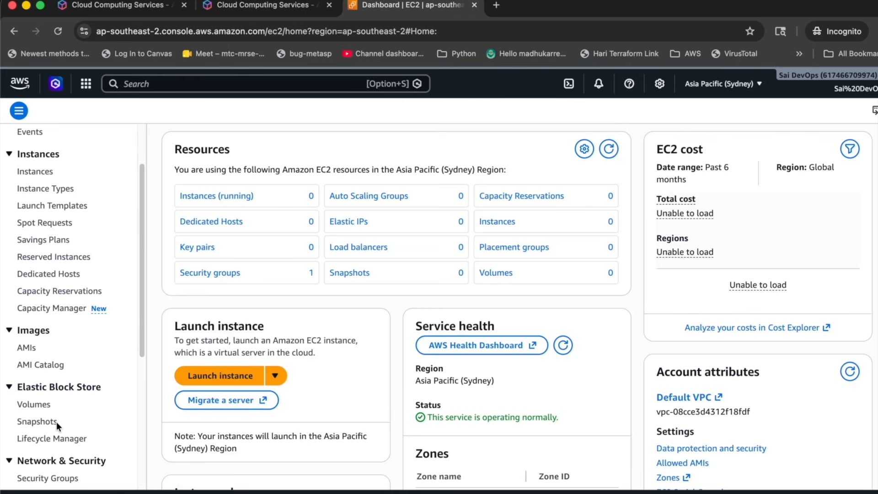
pyautogui.scroll(-4, 56, 422)
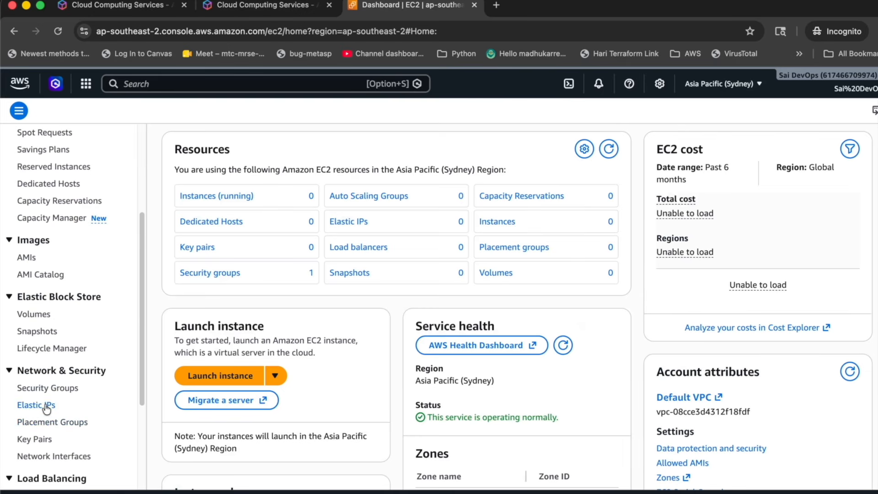
pyautogui.click(46, 405)
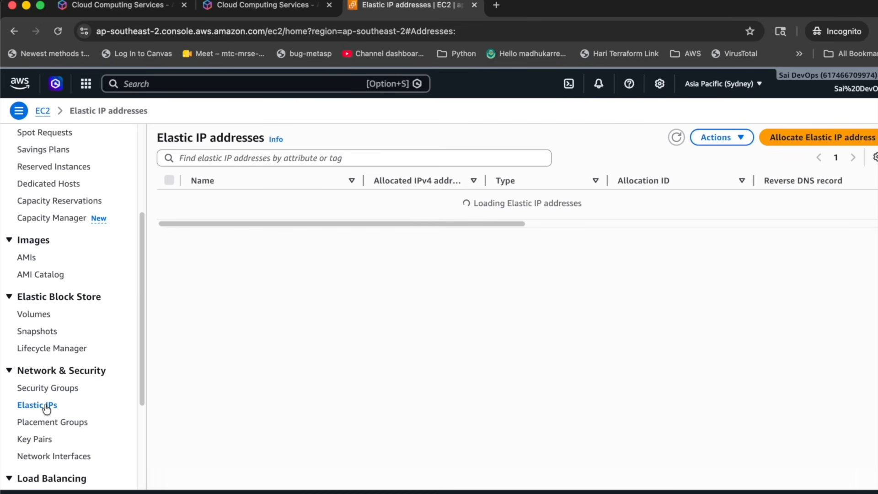
pyautogui.click(790, 137)
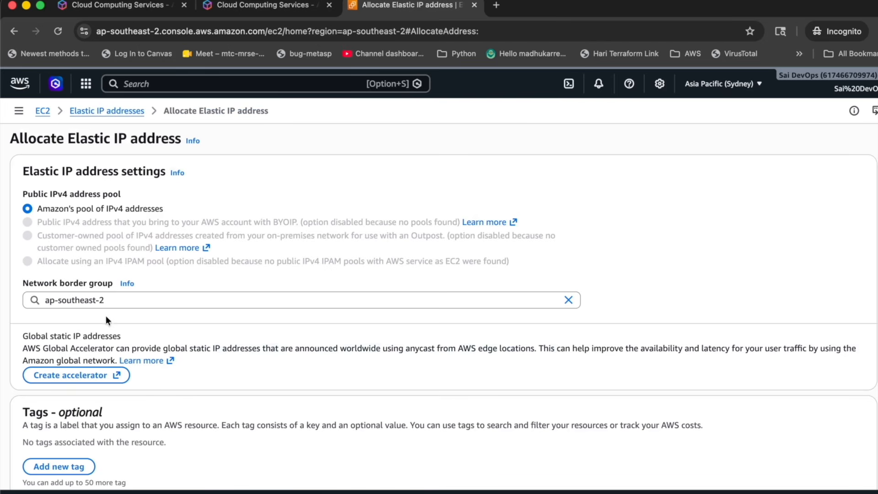
pyautogui.scroll(-2, 756, 394)
pyautogui.click(846, 466)
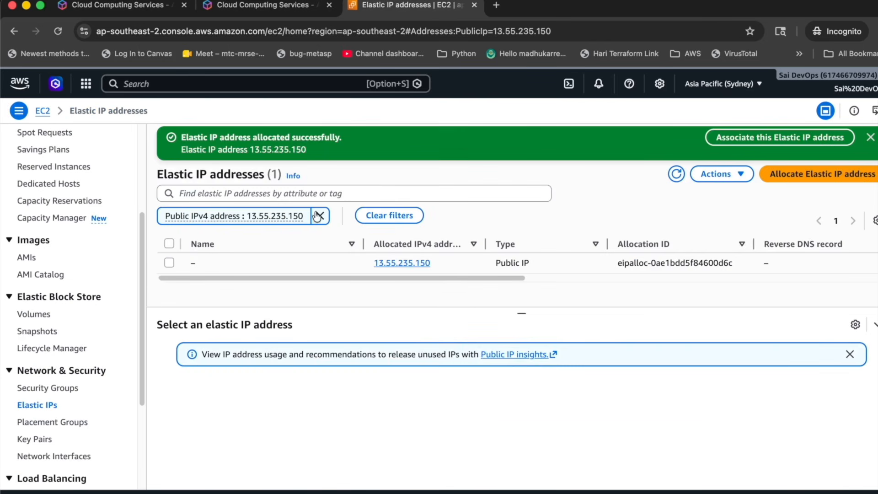
# Step: Release the Elastic IP address 13.55.235.150 via Actions
pyautogui.click(319, 216)
pyautogui.click(170, 236)
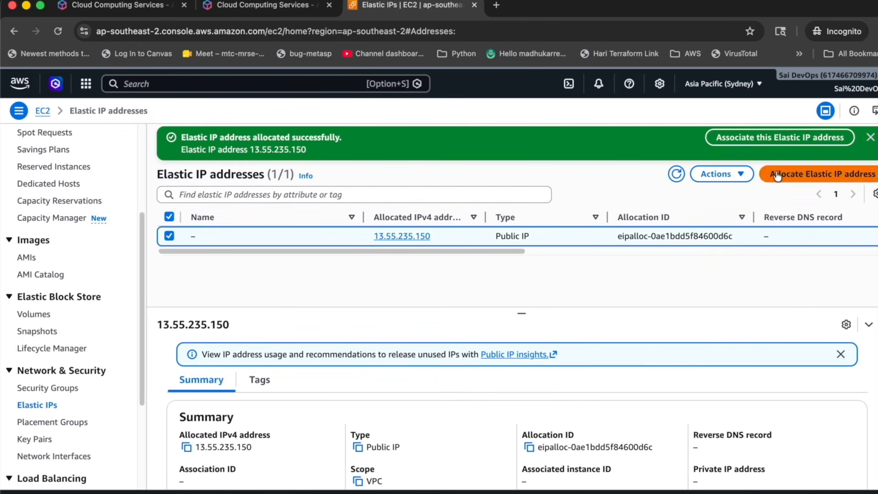
pyautogui.click(720, 174)
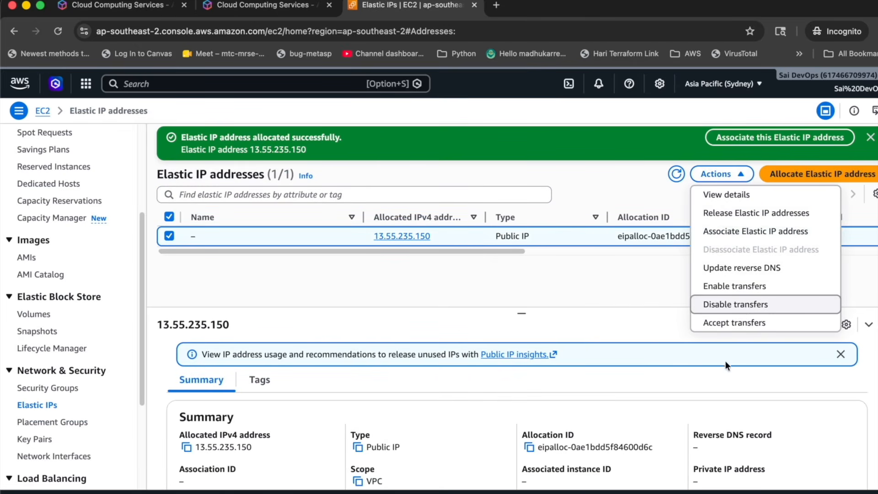
pyautogui.click(734, 214)
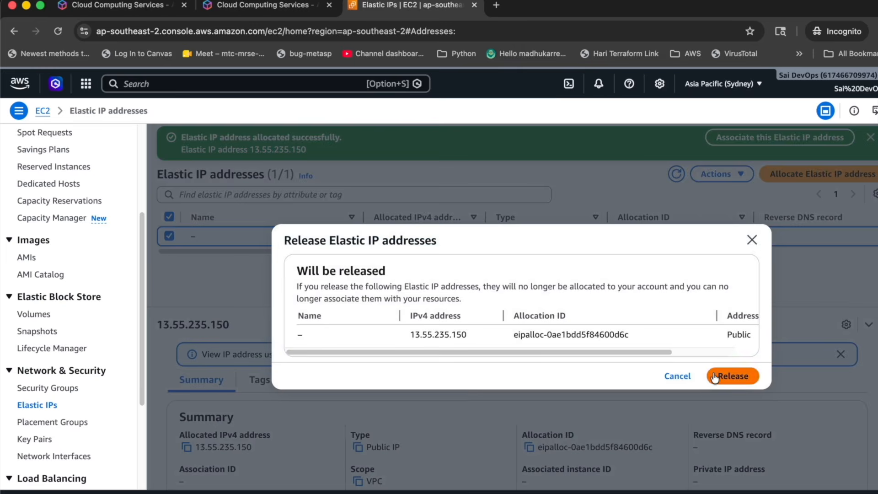
pyautogui.click(732, 376)
pyautogui.click(828, 75)
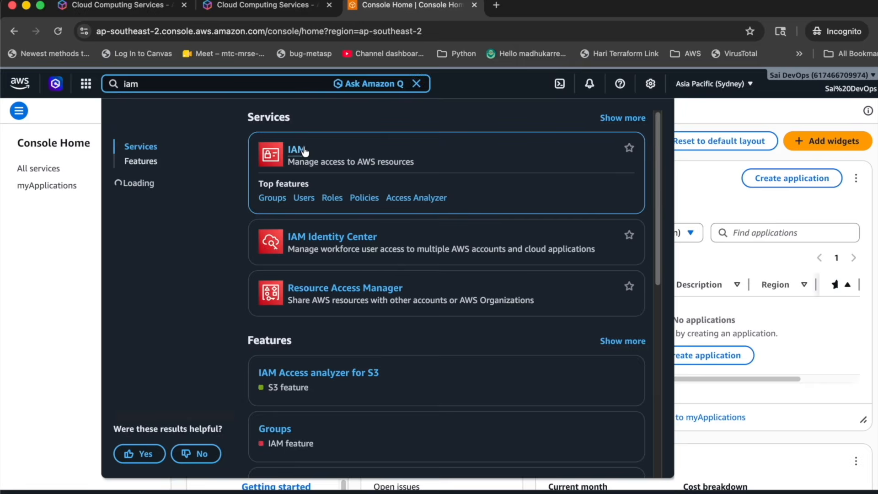
# Step: Open the IAM dashboard, briefly viewing the Users list
pyautogui.click(302, 151)
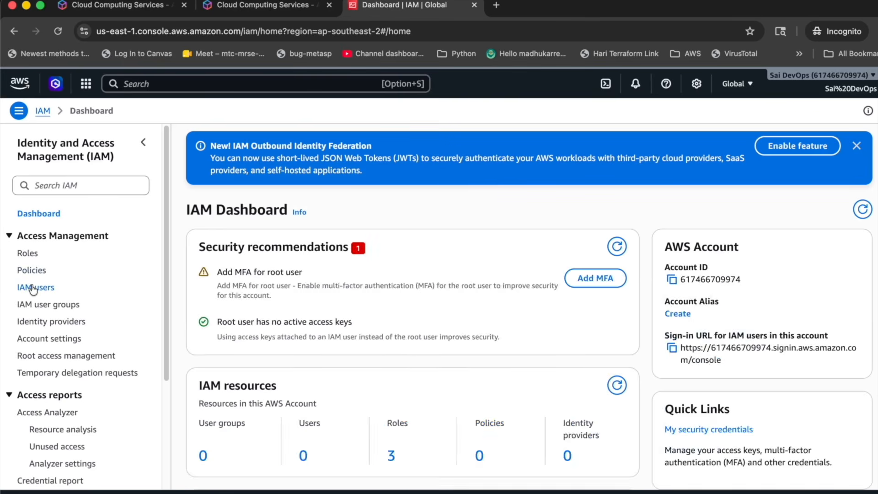
pyautogui.click(32, 288)
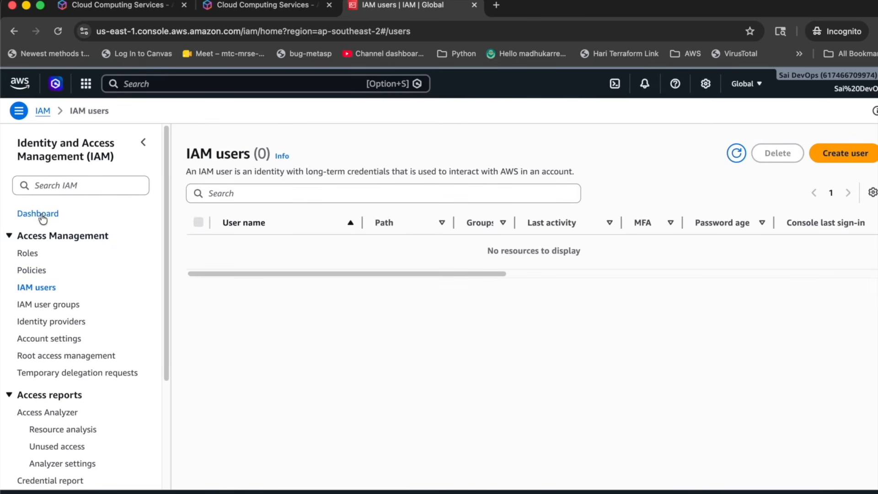
pyautogui.click(43, 218)
# Step: Assign an authenticator-app virtual MFA device to the root user using two QR-code codes
pyautogui.click(593, 277)
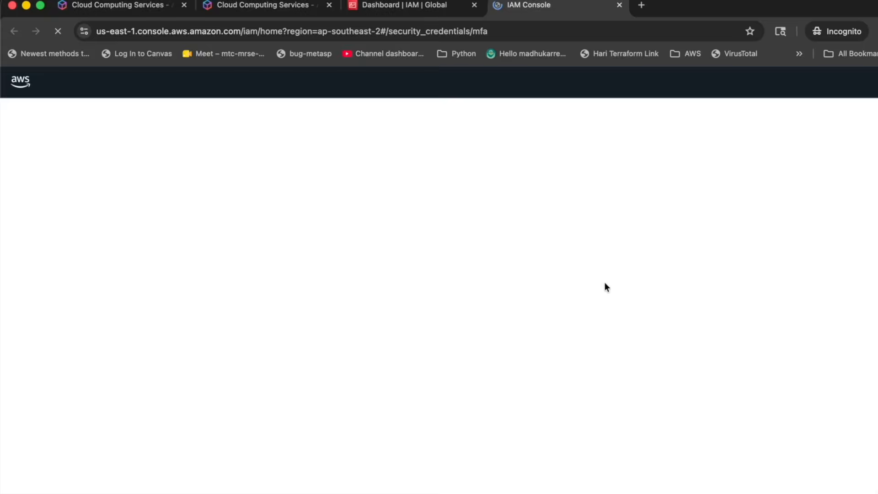
pyautogui.scroll(-4, 504, 284)
pyautogui.click(405, 338)
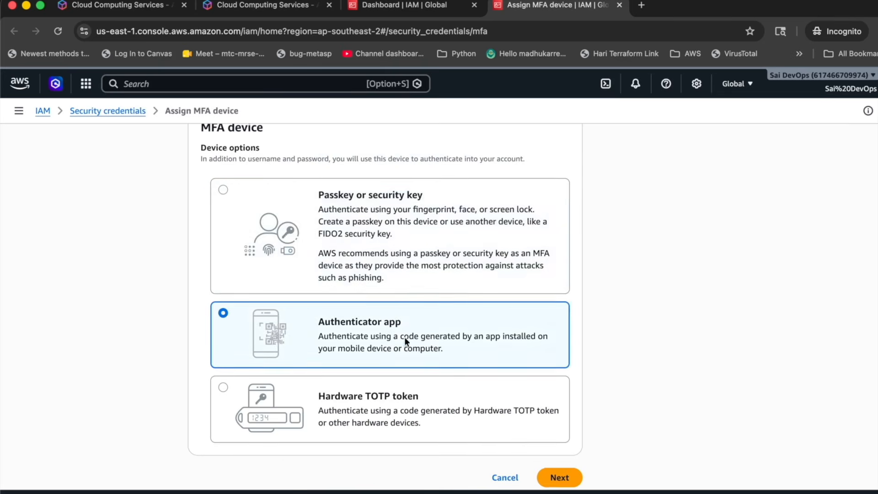
pyautogui.scroll(-1, 457, 384)
pyautogui.click(558, 453)
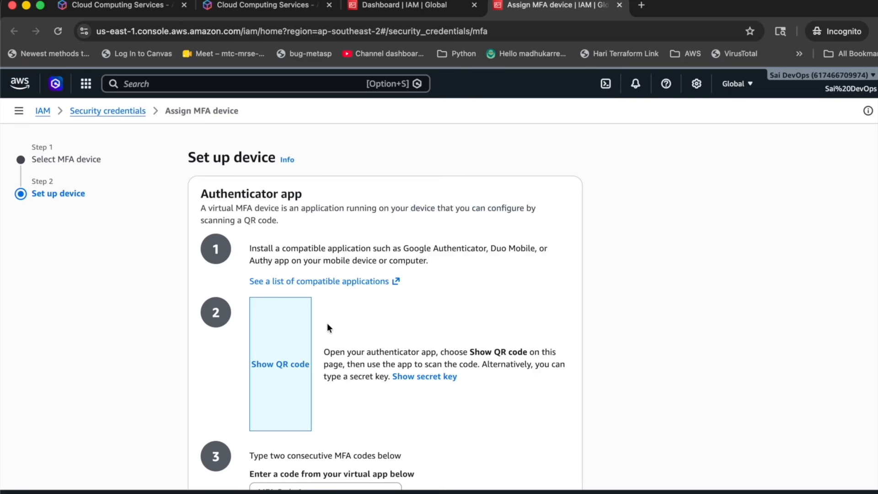
pyautogui.click(294, 364)
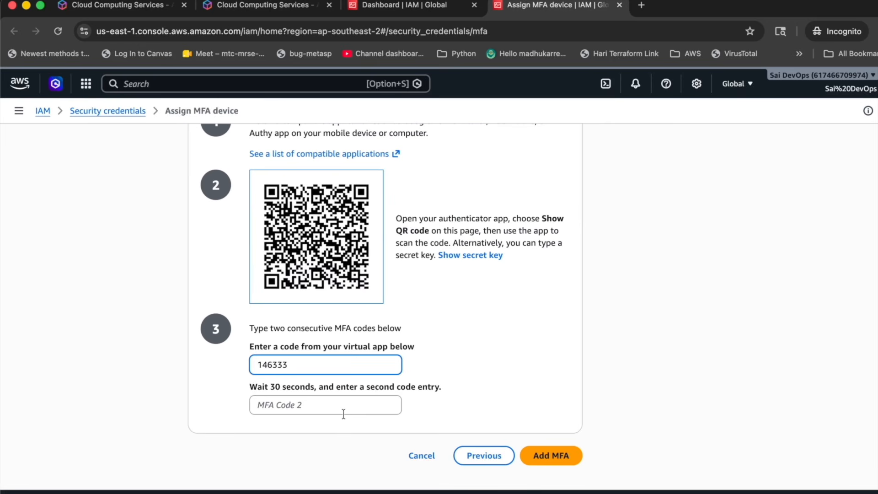
pyautogui.click(343, 405)
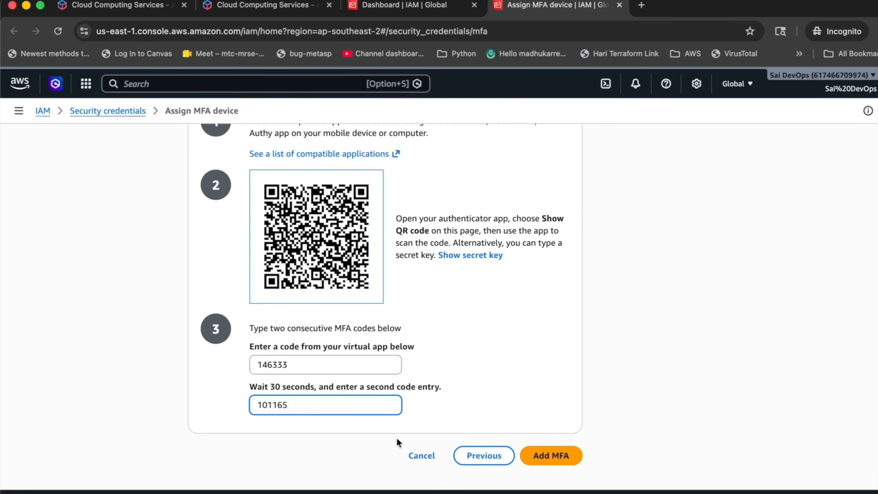
pyautogui.click(551, 455)
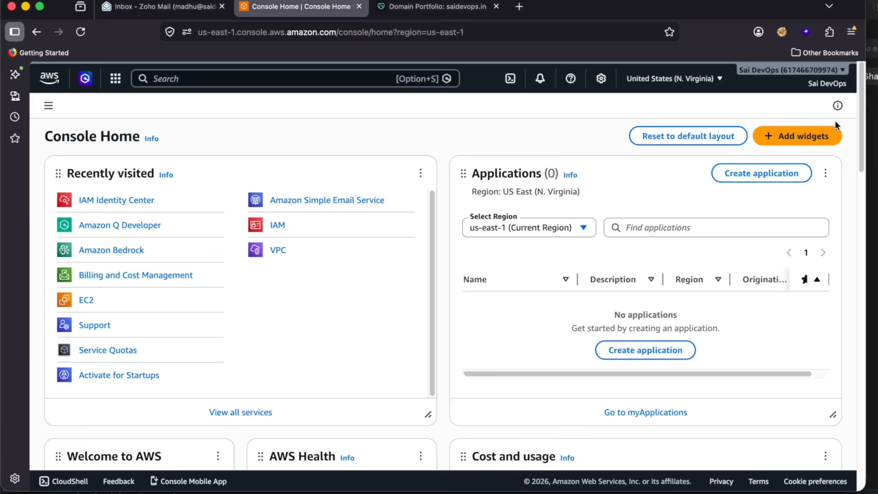
# Step: Open Billing and Cost Management in a new tab and view the Credits page
pyautogui.click(819, 70)
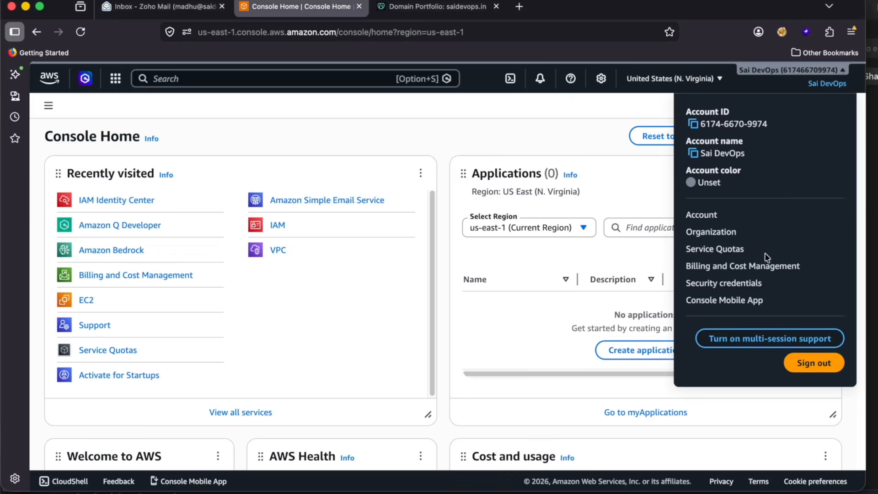
pyautogui.keyDown('super'); pyautogui.click(741, 270); pyautogui.keyUp('super')
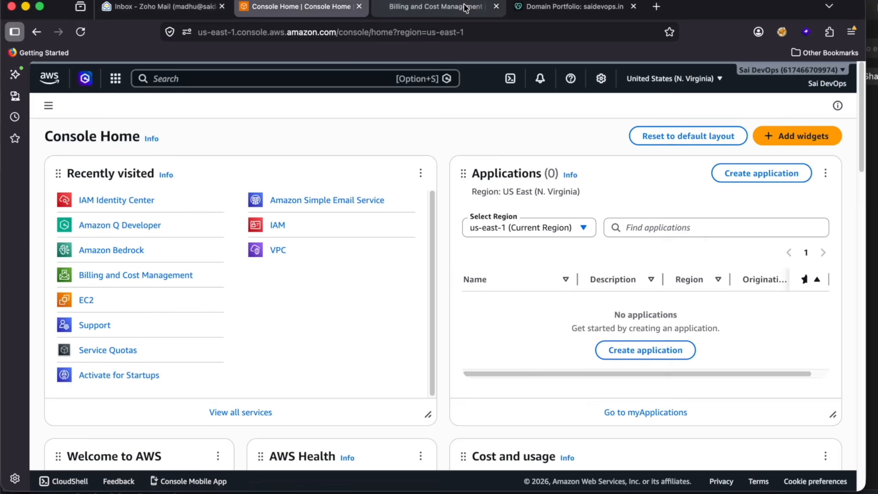
pyautogui.hotkey('ctrl', 'Tab')
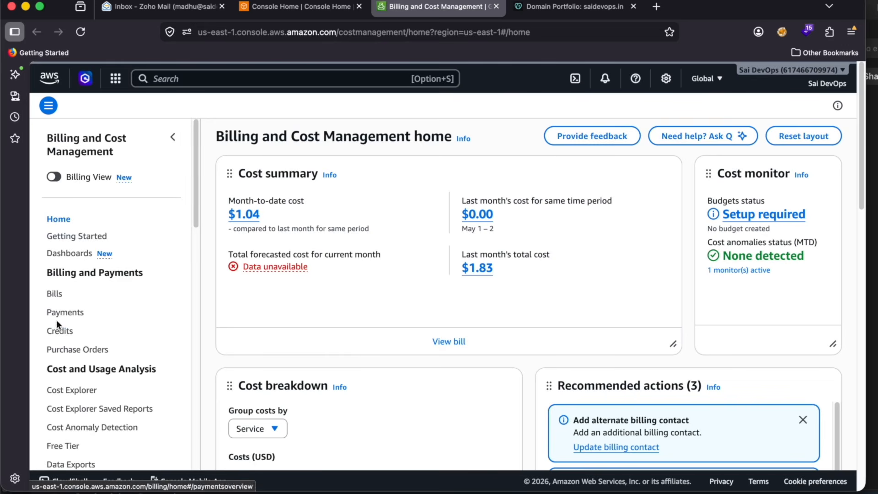
pyautogui.click(53, 331)
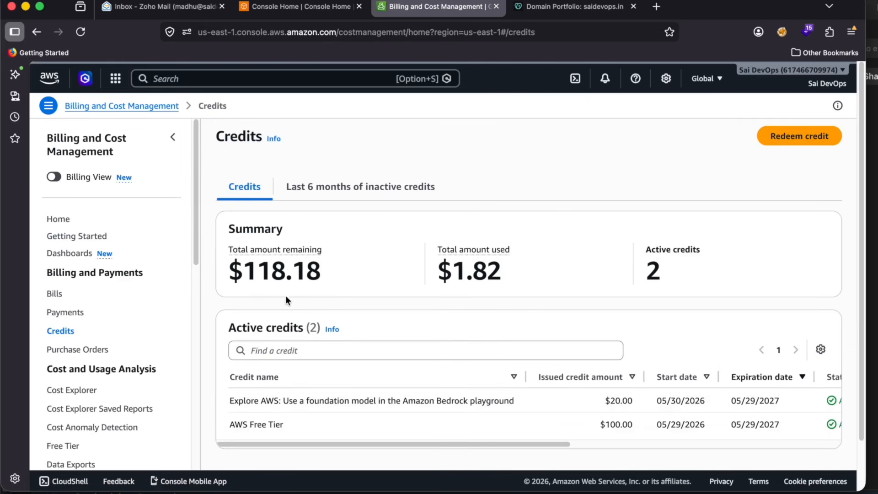
# Step: Return to Console Home and reload it, showing $20 of $100 credits earned
pyautogui.click(283, 10)
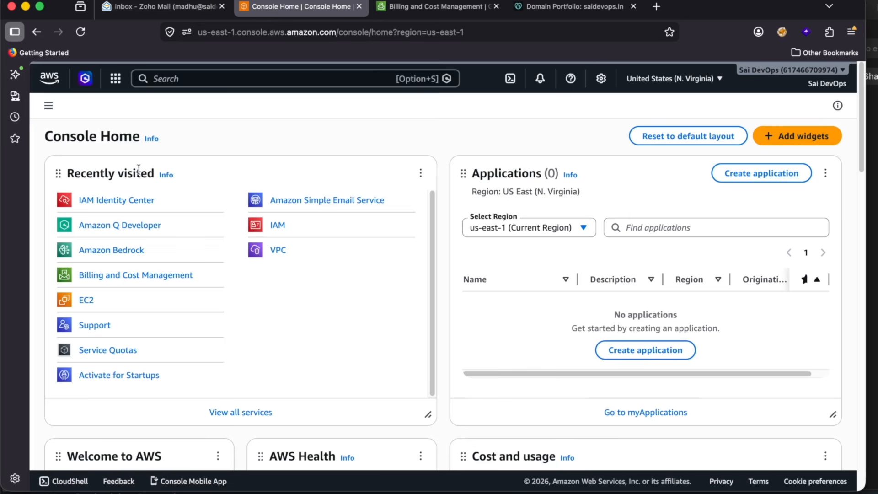
pyautogui.click(49, 79)
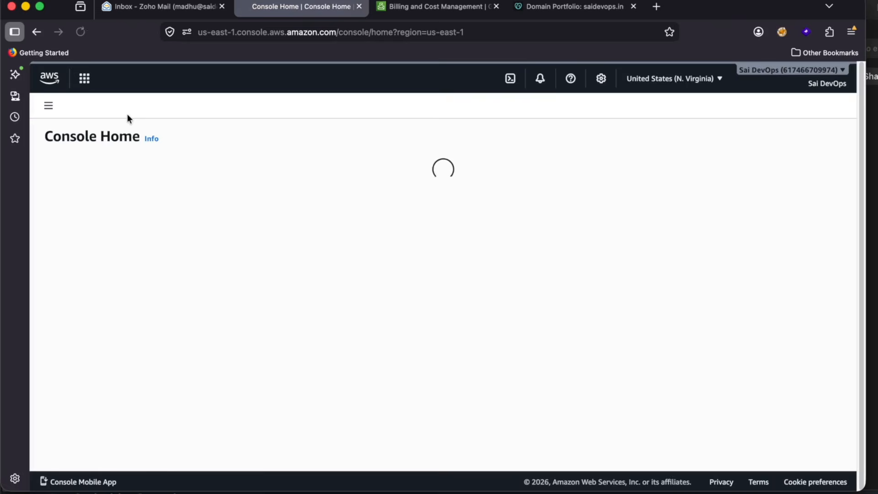
pyautogui.scroll(-15, 553, 386)
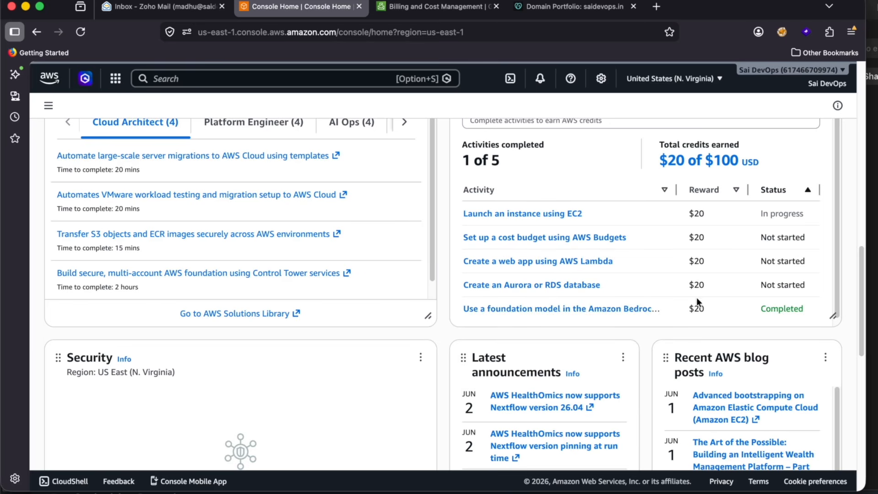
pyautogui.scroll(15, 698, 302)
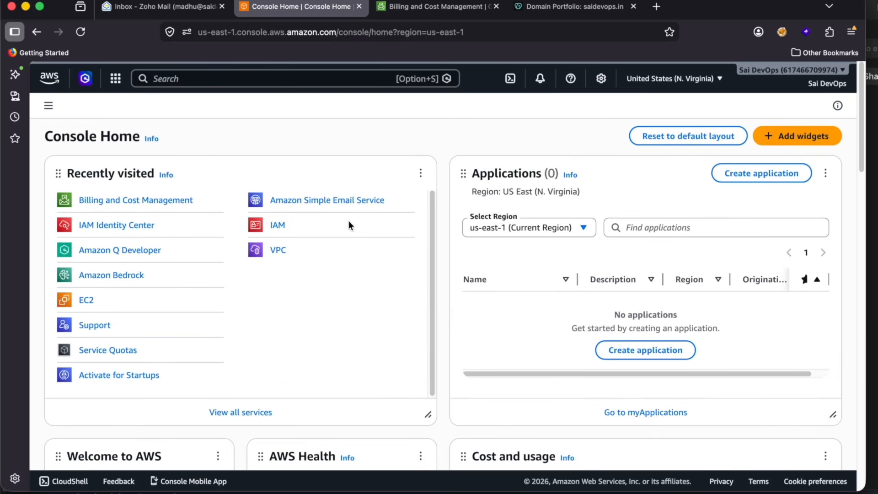
pyautogui.click(240, 76)
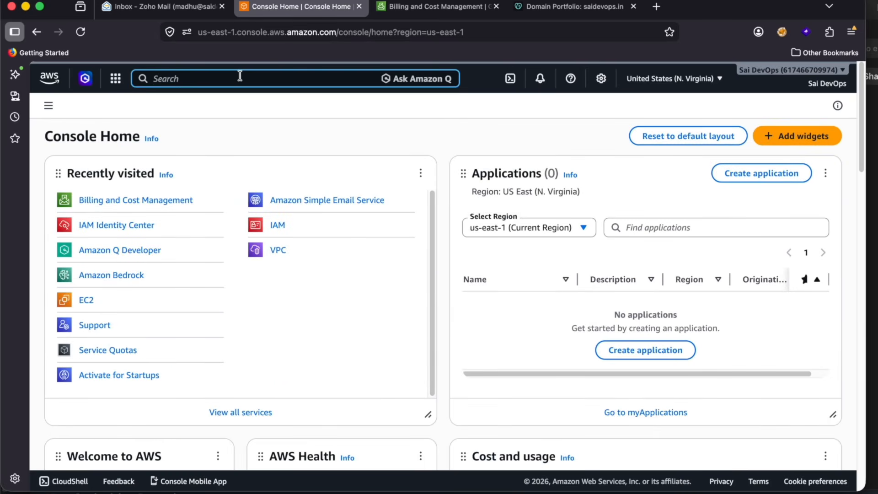
# Step: Open Kiro and enable it for small teams with IAM Identity Center as identity source
pyautogui.write('kiro')
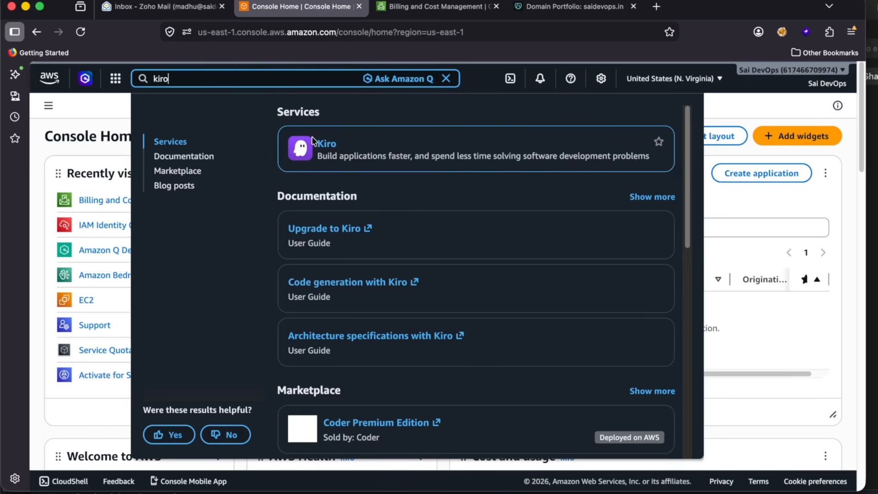
pyautogui.click(329, 150)
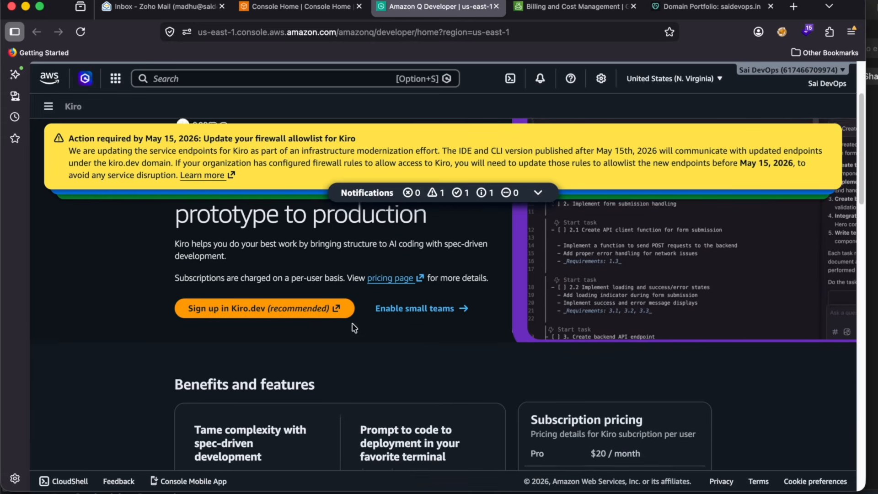
pyautogui.scroll(-1, 355, 328)
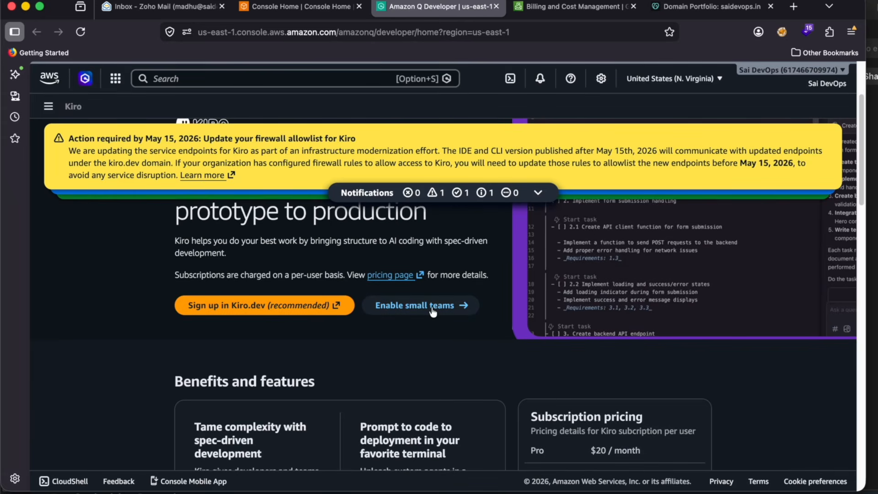
pyautogui.click(432, 312)
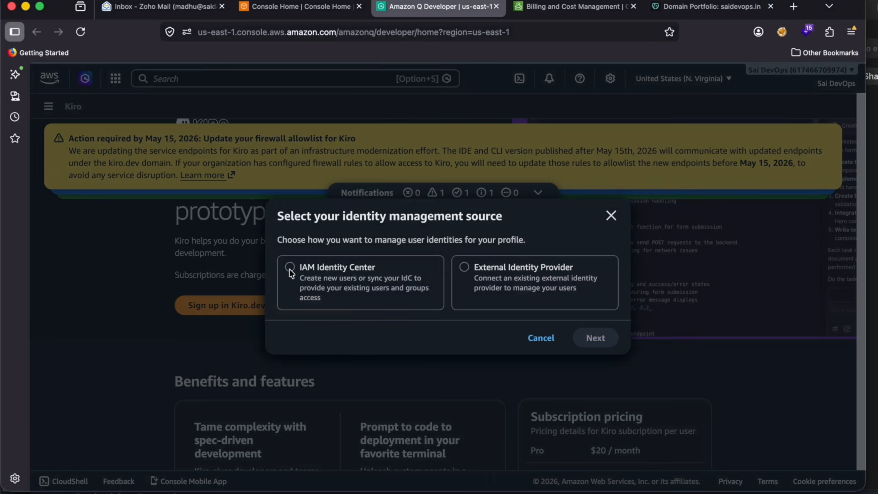
pyautogui.click(290, 268)
pyautogui.click(608, 339)
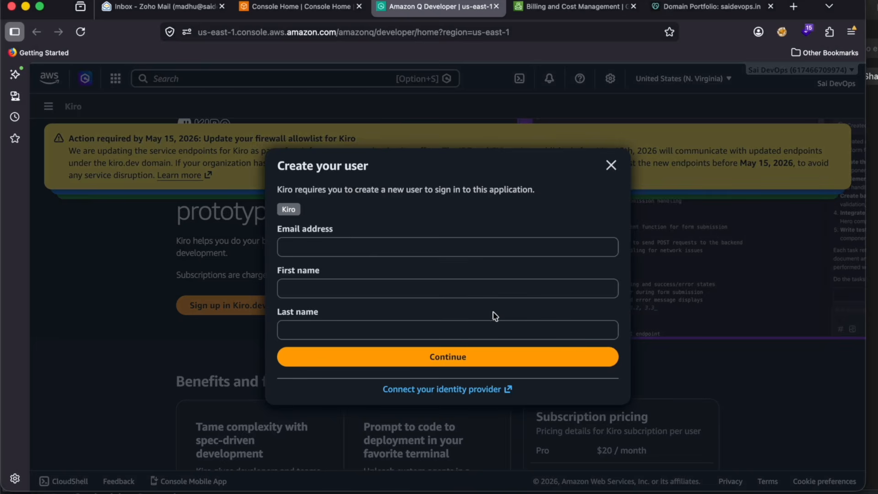
# Step: Create the Kiro user by entering their e-mail address, first name and last name
pyautogui.click(345, 240)
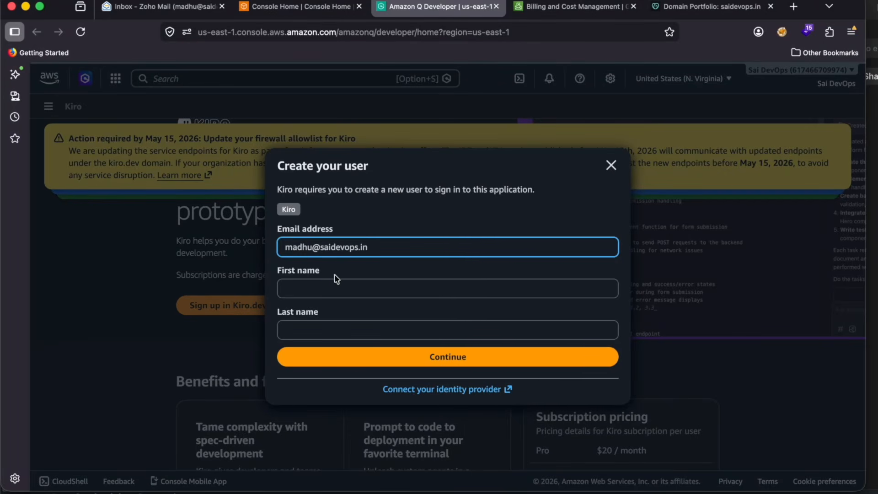
pyautogui.click(324, 287)
pyautogui.write('Madhu')
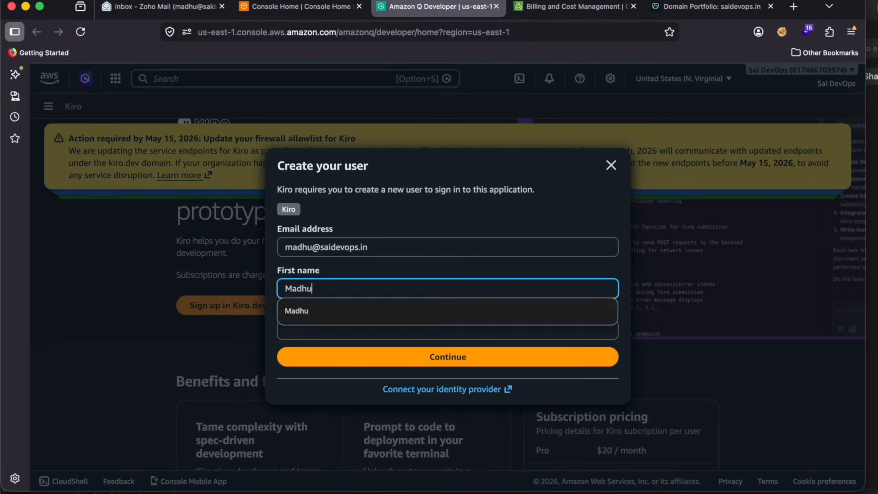
pyautogui.press('Tab')
pyautogui.write('B')
pyautogui.click(442, 363)
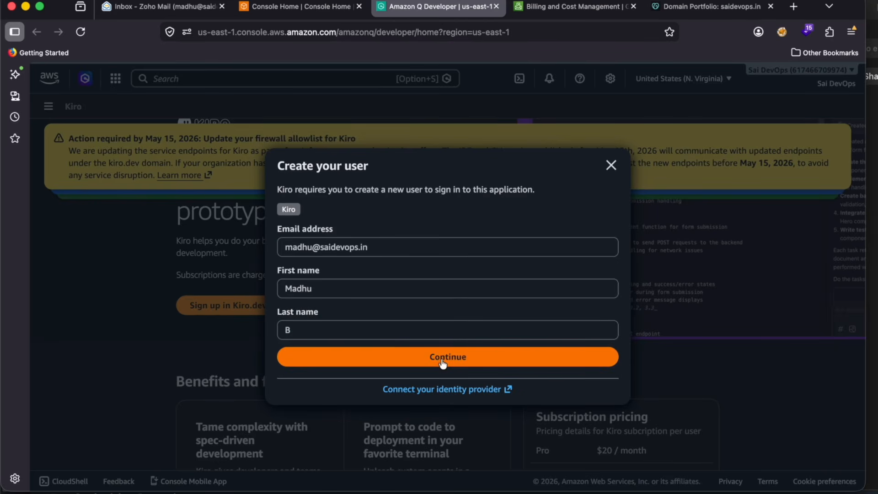
# Step: Confirm enabling the Kiro profile, then go to the IAM Identity Center settings page
pyautogui.click(447, 344)
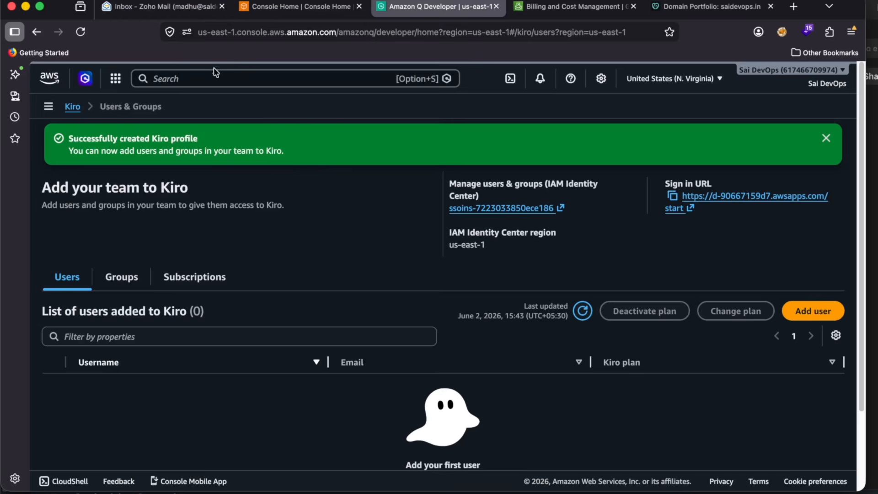
pyautogui.click(212, 78)
pyautogui.write('iam')
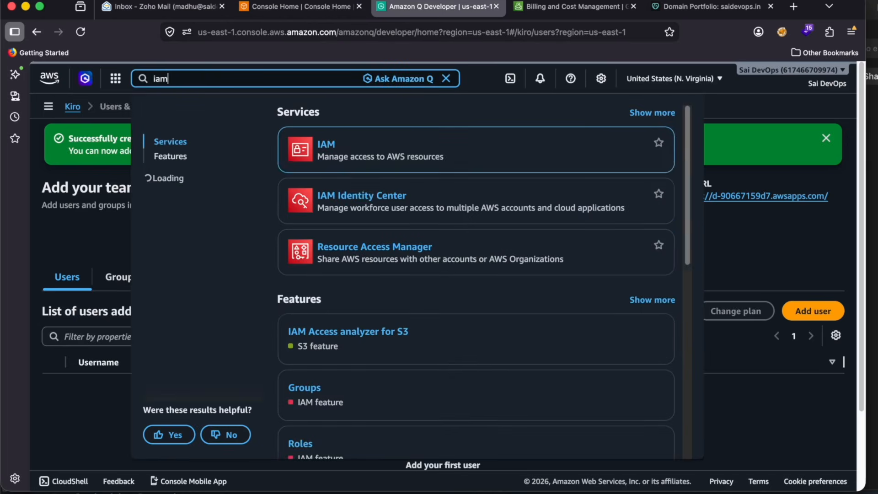
pyautogui.click(357, 205)
pyautogui.scroll(-5, 734, 334)
pyautogui.scroll(-1, 734, 334)
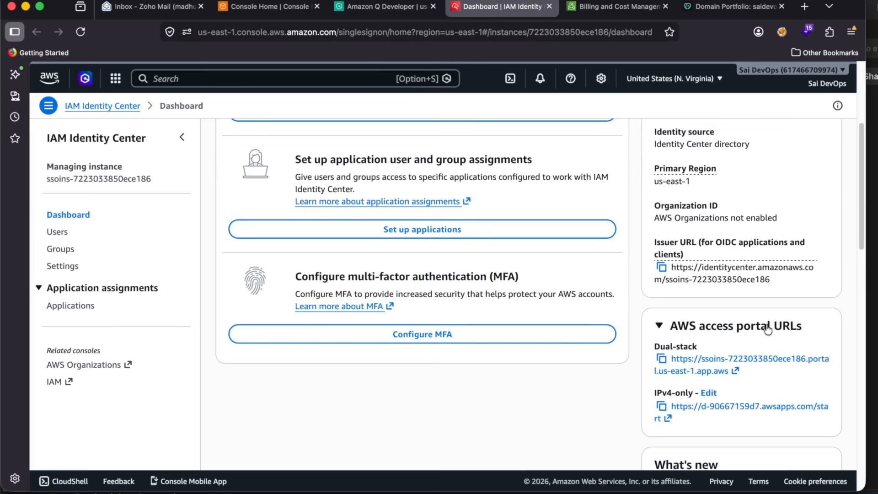
pyautogui.scroll(-2, 768, 327)
pyautogui.scroll(10, 567, 274)
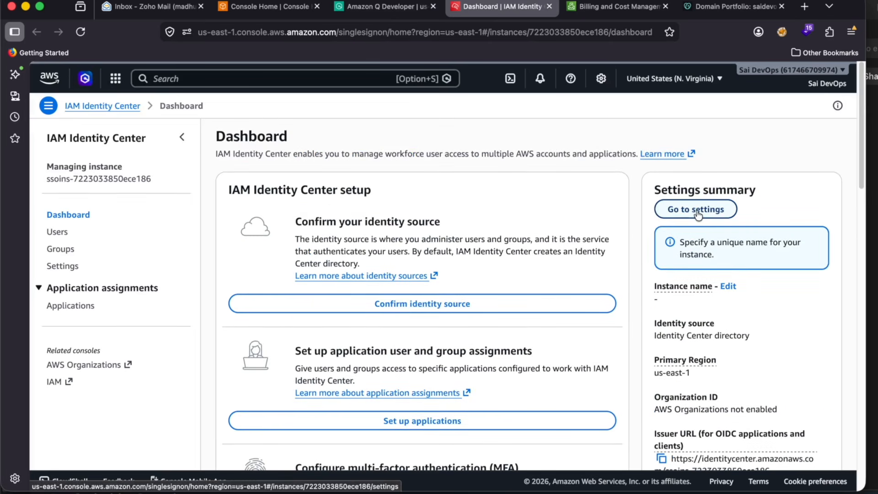
pyautogui.click(698, 213)
# Step: Customize the AWS access portal URL with subdomain saiops and save it
pyautogui.scroll(-3, 750, 395)
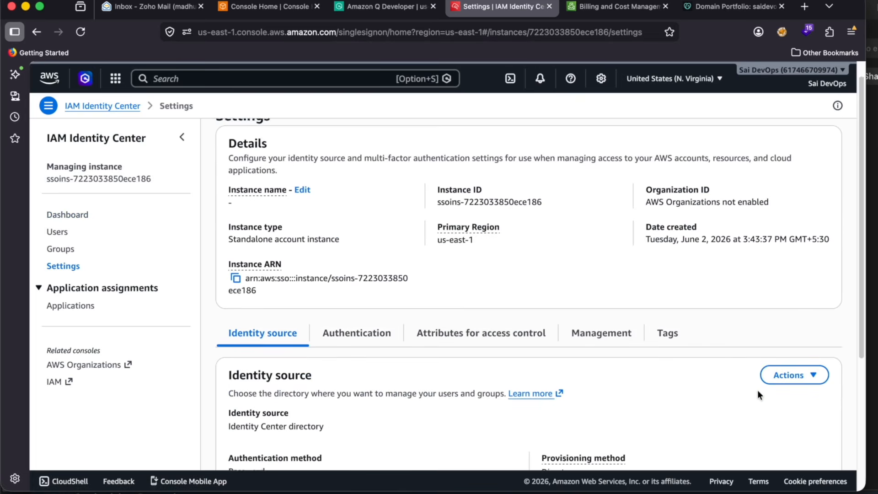
pyautogui.click(786, 327)
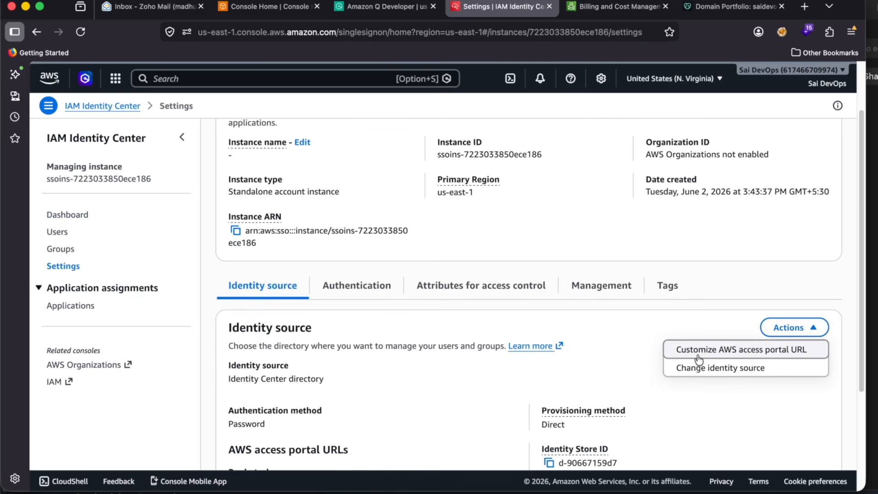
pyautogui.click(754, 350)
pyautogui.click(339, 272)
pyautogui.write('saiops')
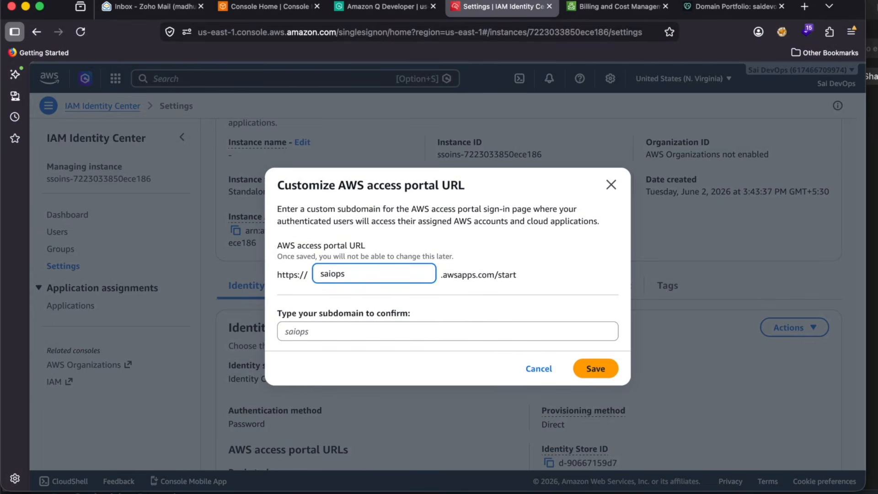
pyautogui.click(320, 331)
pyautogui.write('saiops')
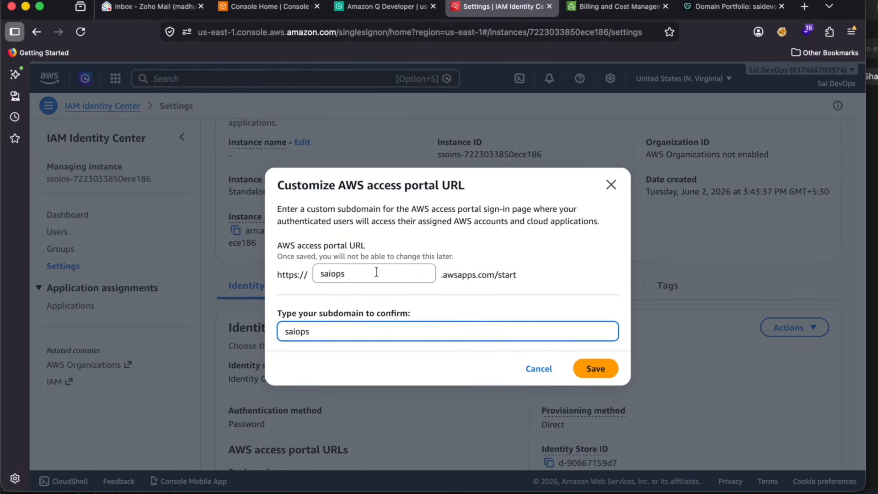
pyautogui.click(592, 369)
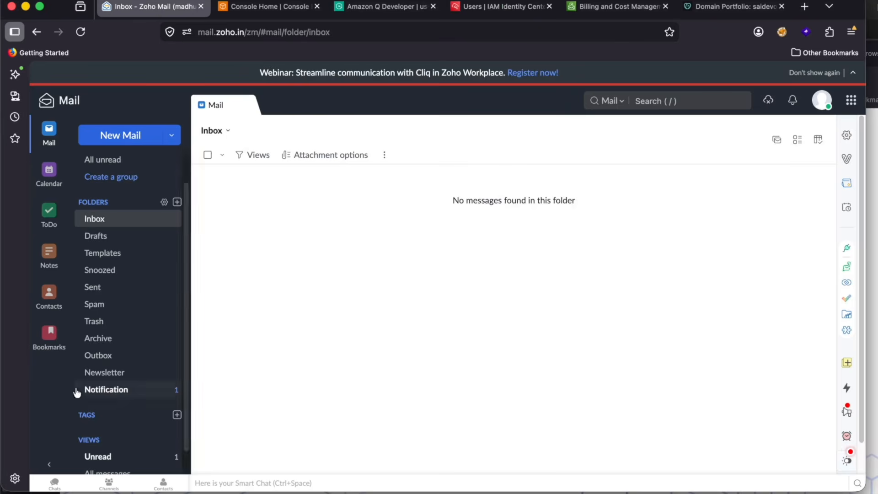
# Step: Open the IAM Identity Center invitation in the Notification folder and copy the Accept invitation link
pyautogui.click(114, 393)
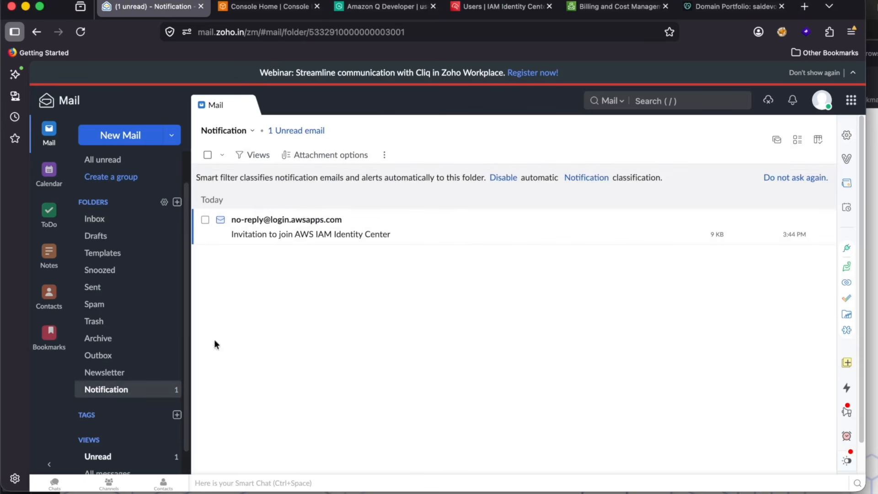
pyautogui.click(298, 231)
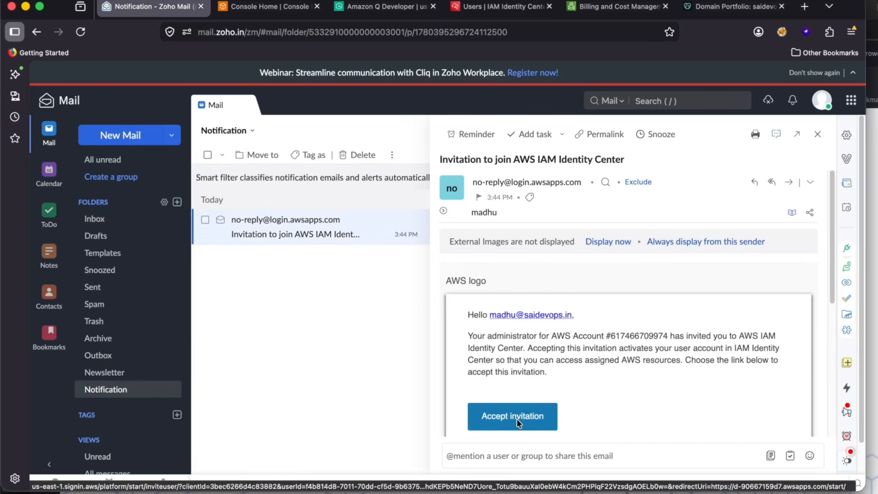
pyautogui.rightClick(517, 419)
pyautogui.click(556, 382)
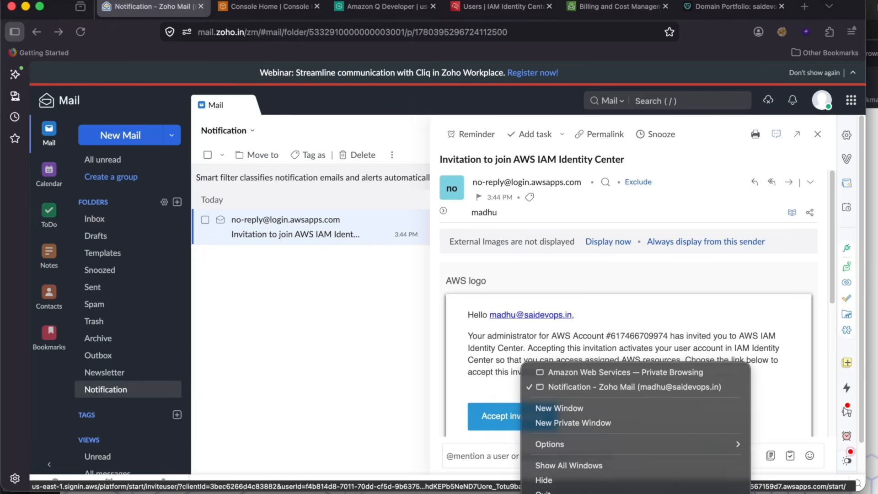
# Step: Accept the invitation in a private window by setting the user's new password, then return to the console
pyautogui.click(568, 374)
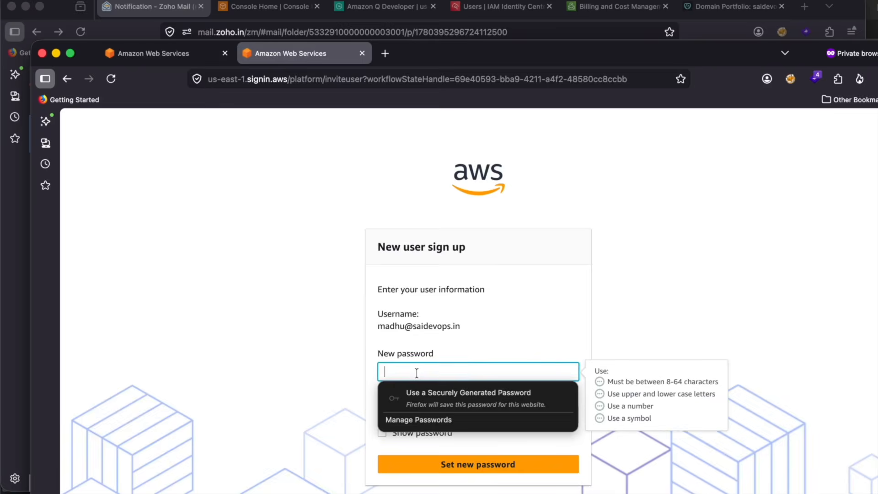
pyautogui.click(457, 390)
pyautogui.click(474, 466)
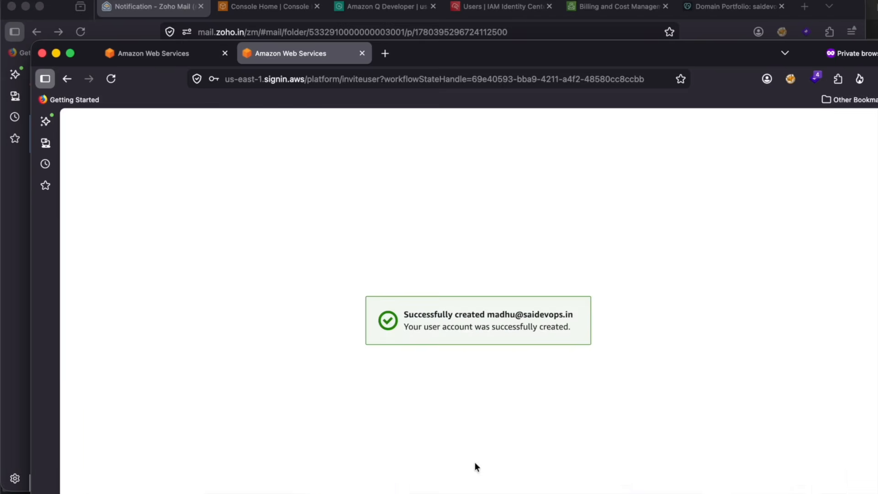
pyautogui.click(178, 10)
pyautogui.click(382, 7)
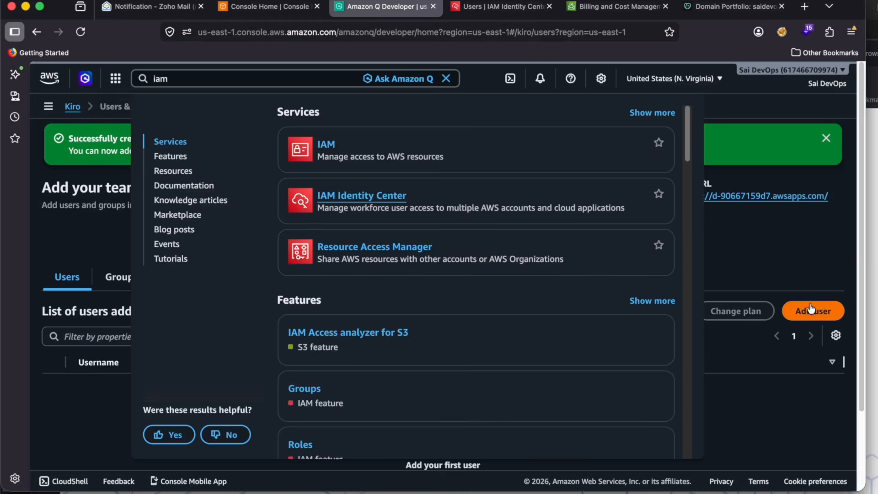
# Step: Try assigning the invited Identity Center user to Kiro on Kiro Pro; the subscription fails
pyautogui.click(798, 244)
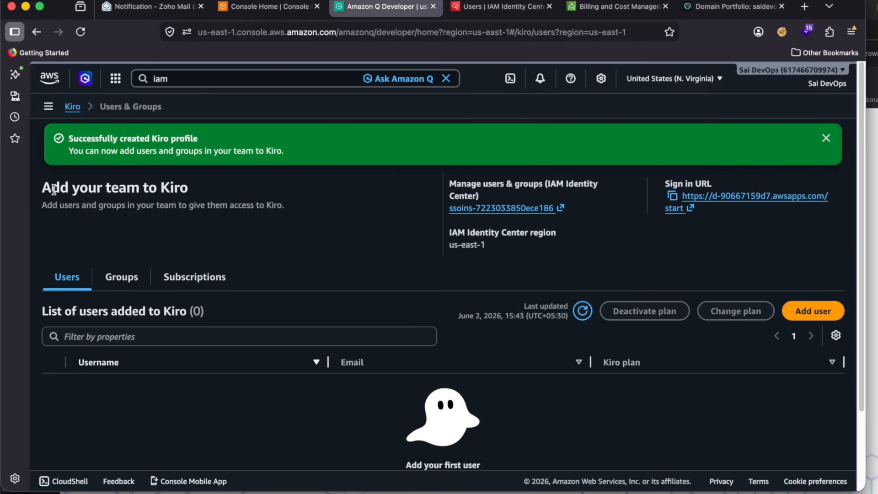
pyautogui.click(48, 106)
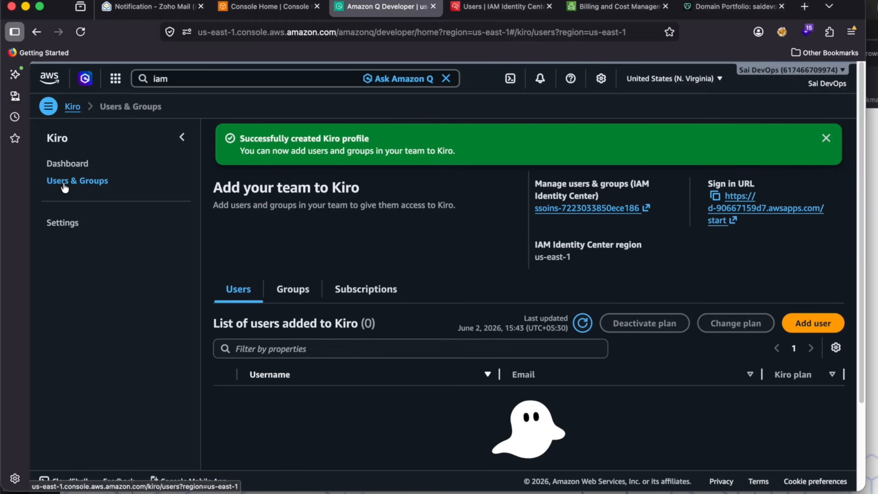
pyautogui.click(815, 326)
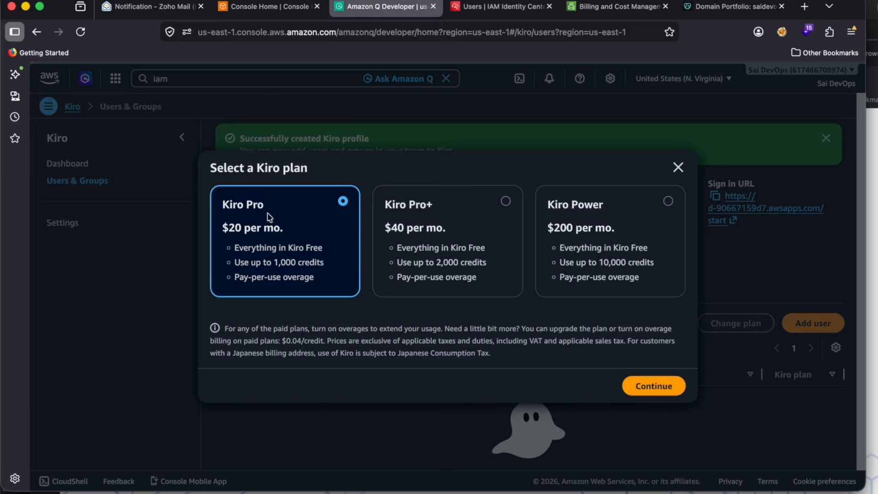
pyautogui.click(649, 386)
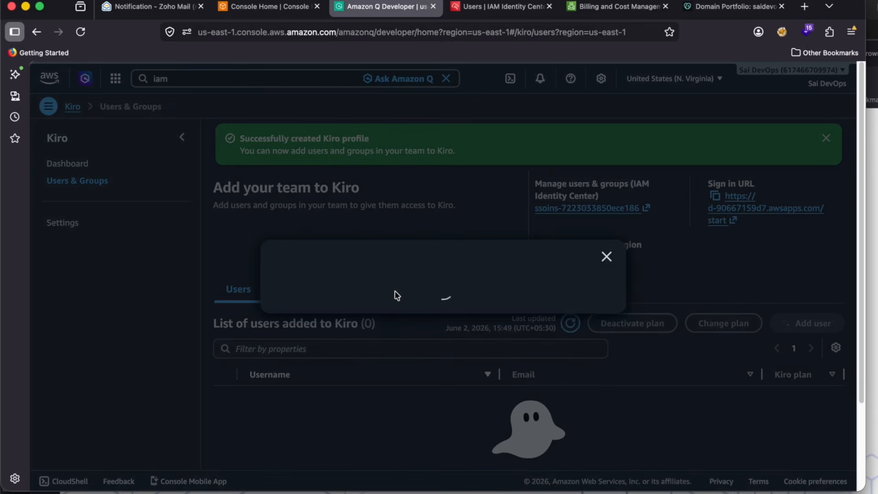
pyautogui.click(411, 154)
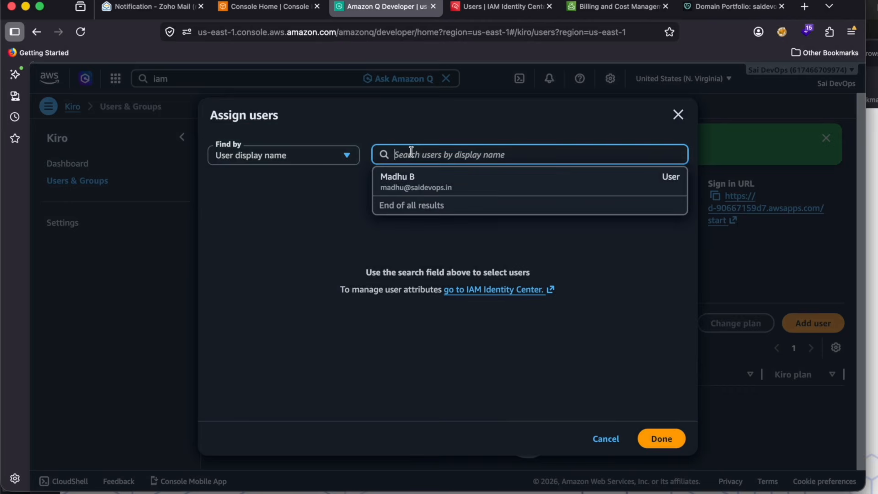
pyautogui.click(408, 179)
pyautogui.click(659, 439)
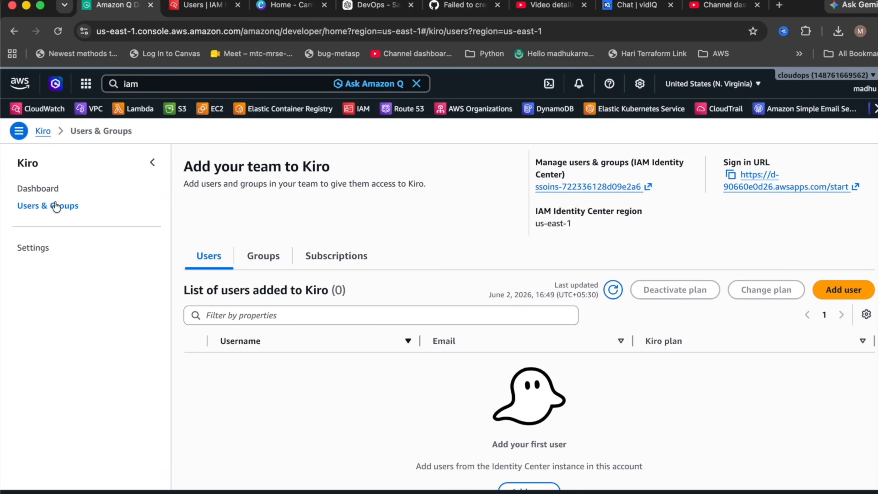
# Step: Assign the Identity Center user to Kiro on the Kiro Pro plan and dismiss the success banner
pyautogui.click(843, 292)
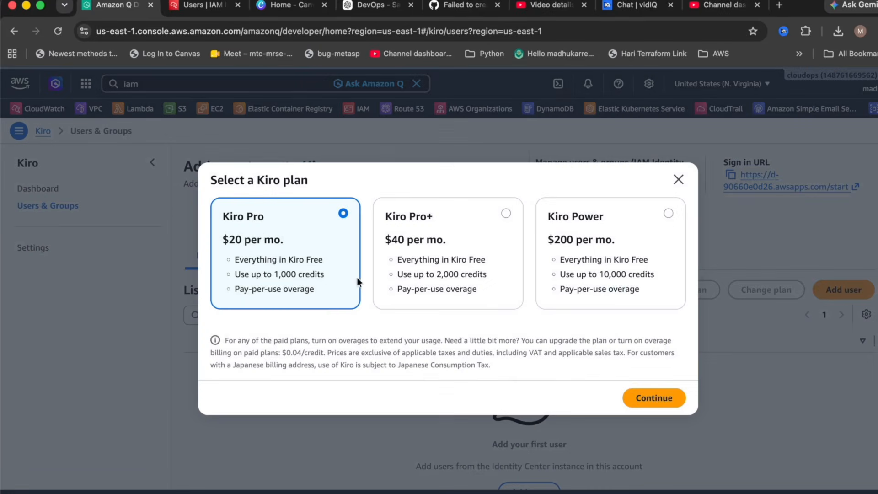
pyautogui.click(647, 398)
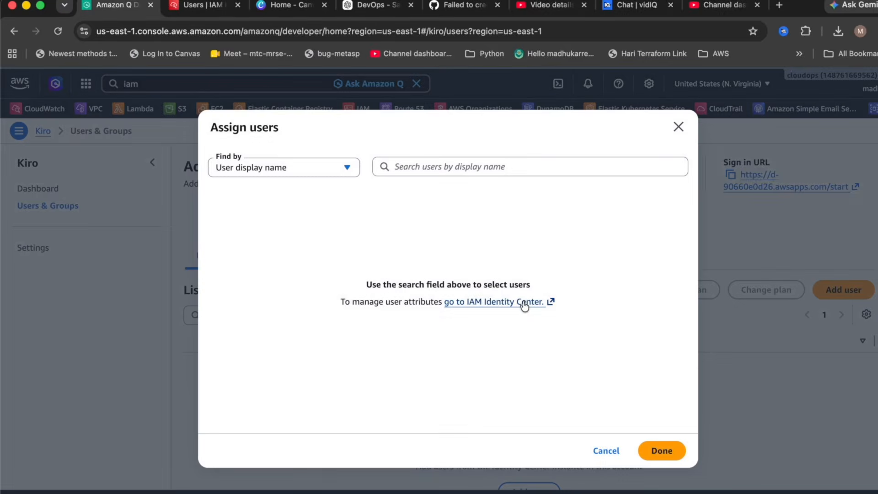
pyautogui.click(412, 168)
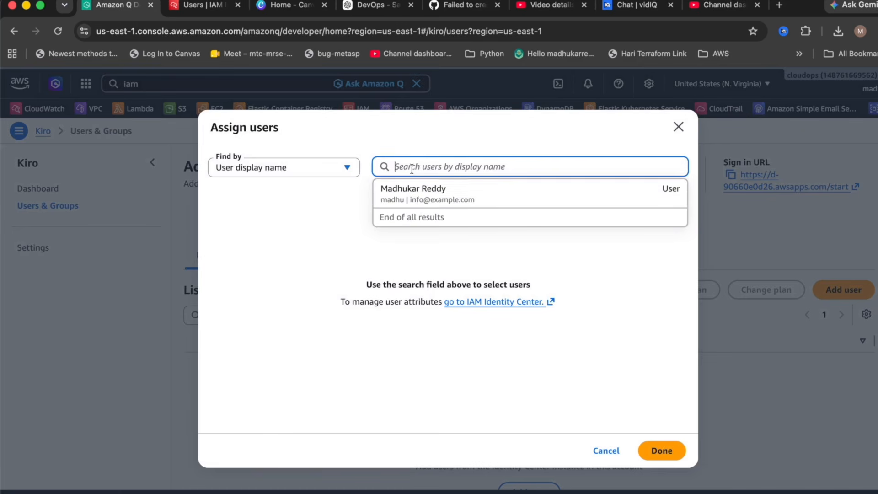
pyautogui.click(423, 201)
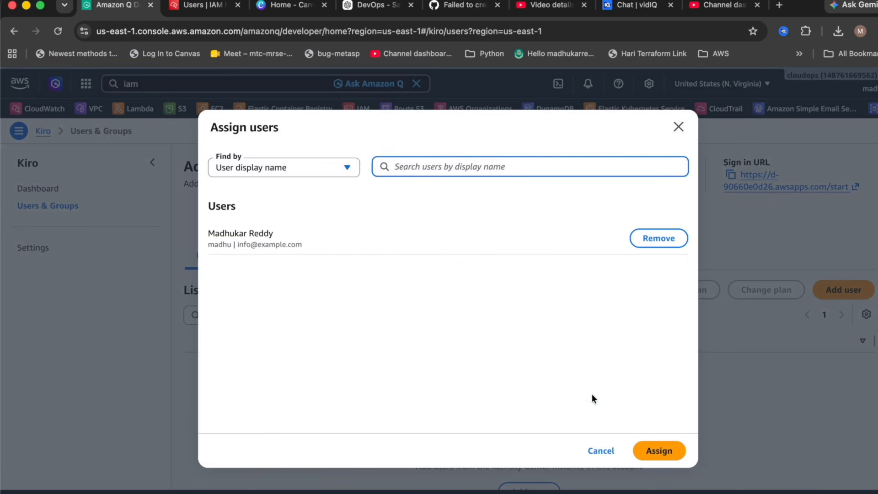
pyautogui.click(664, 452)
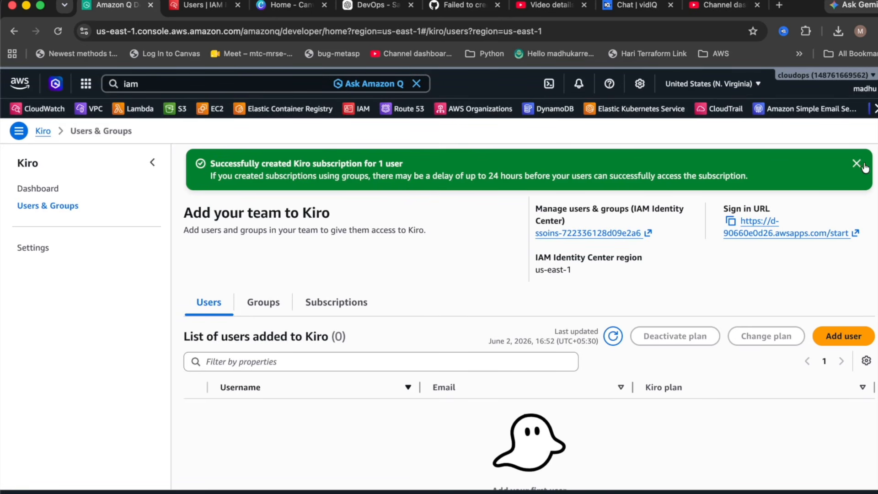
pyautogui.click(857, 164)
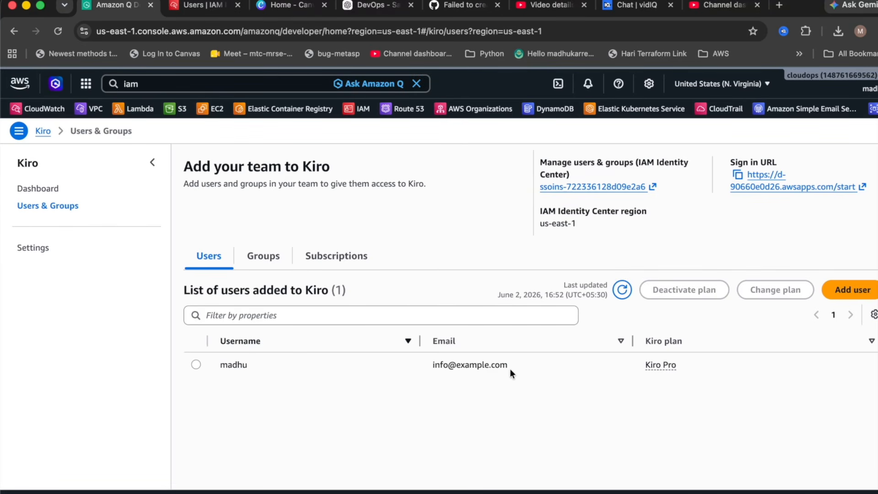
# Step: Select the new user in the Kiro list and copy the Kiro sign-in URL
pyautogui.click(205, 365)
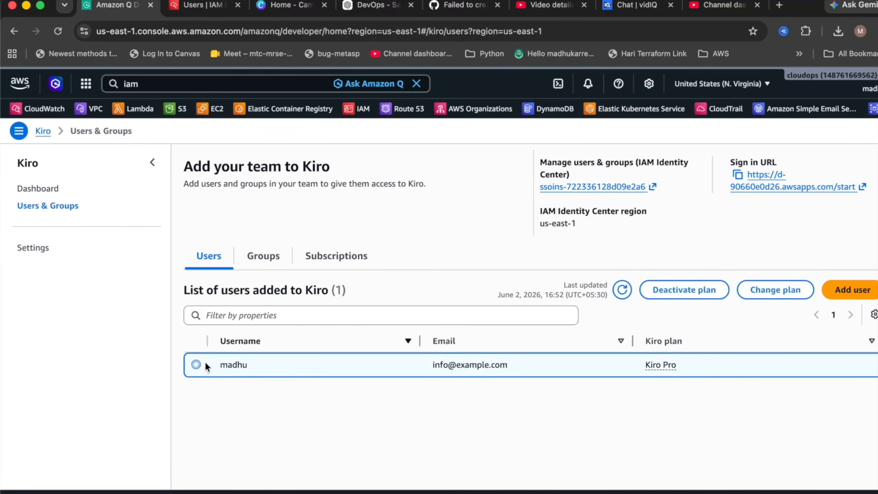
pyautogui.click(739, 175)
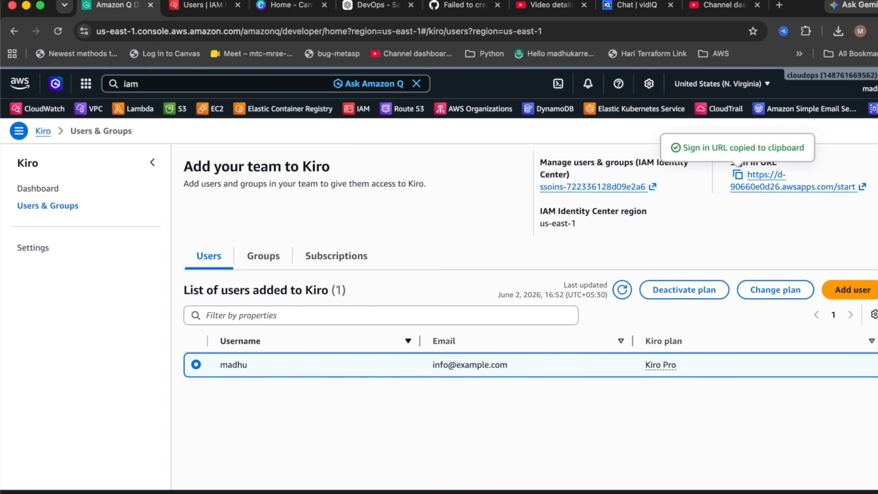
pyautogui.rightClick(650, 493)
# Step: Open the Kiro website in a new private browsing window
pyautogui.click(635, 425)
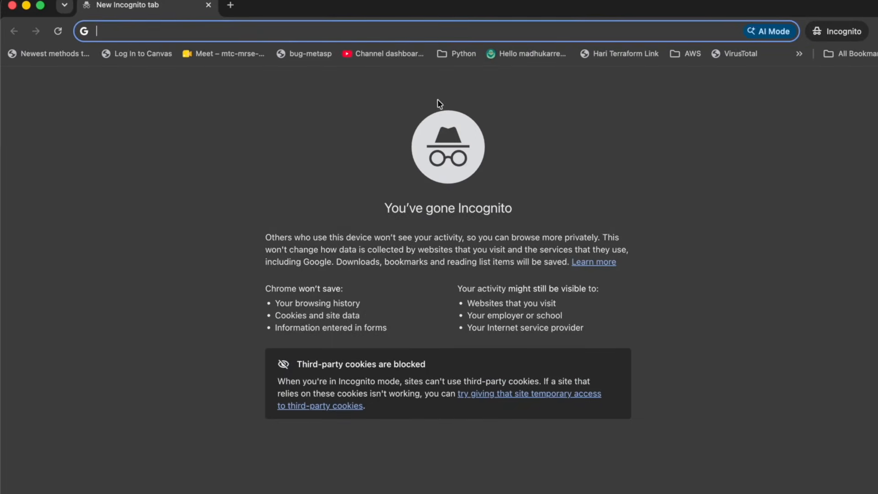
pyautogui.write('kiro.dev')
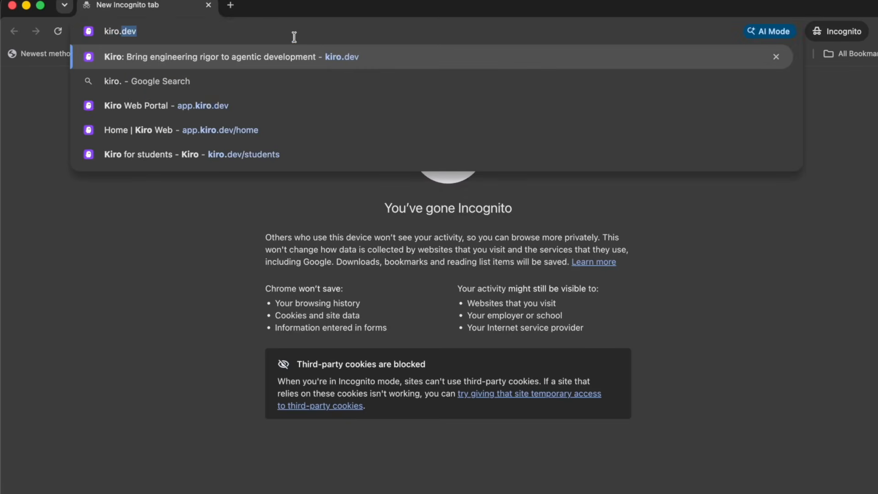
pyautogui.press('Return')
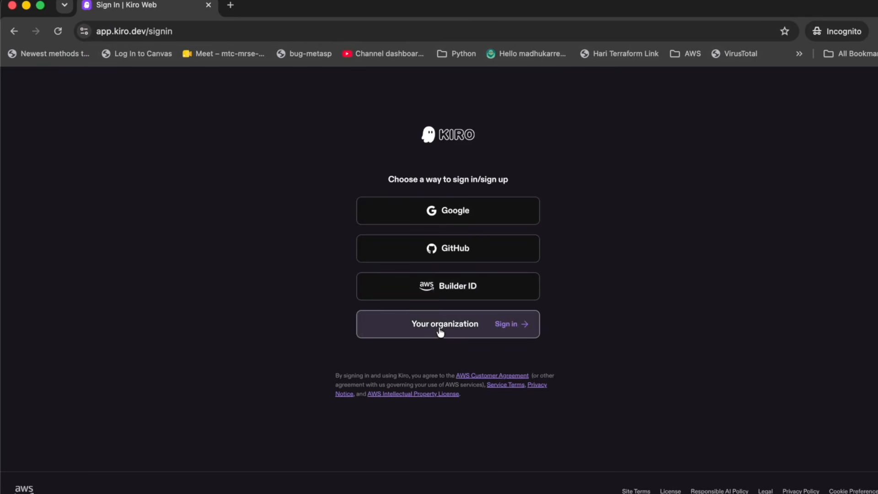
# Step: Start an organization sign-in with the pasted start URL and a 'us' region
pyautogui.click(506, 325)
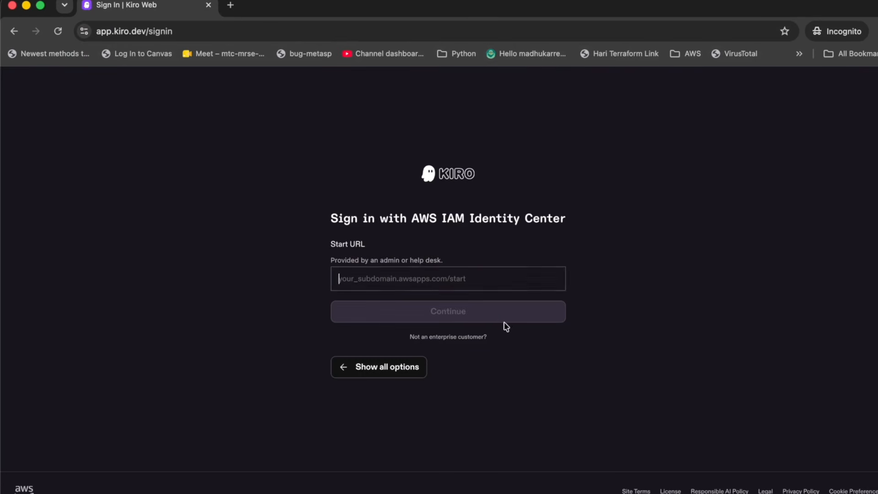
pyautogui.click(413, 271)
pyautogui.press('super+v')
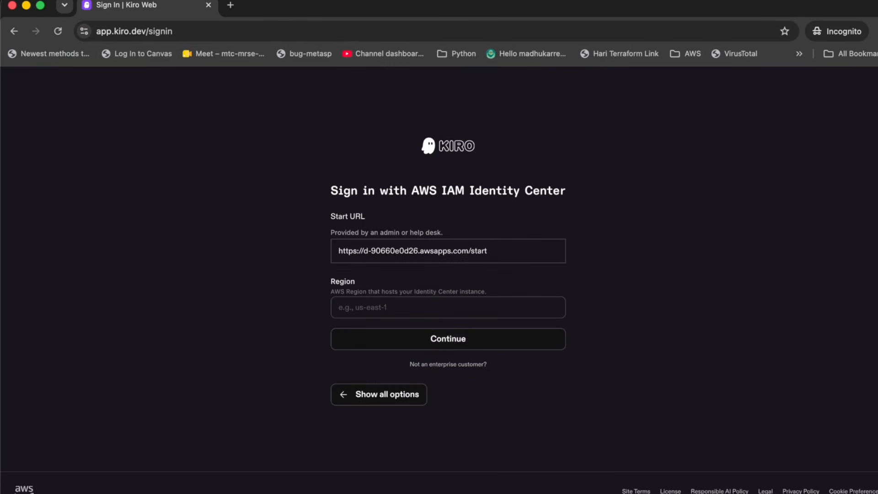
pyautogui.click(396, 308)
pyautogui.write('us')
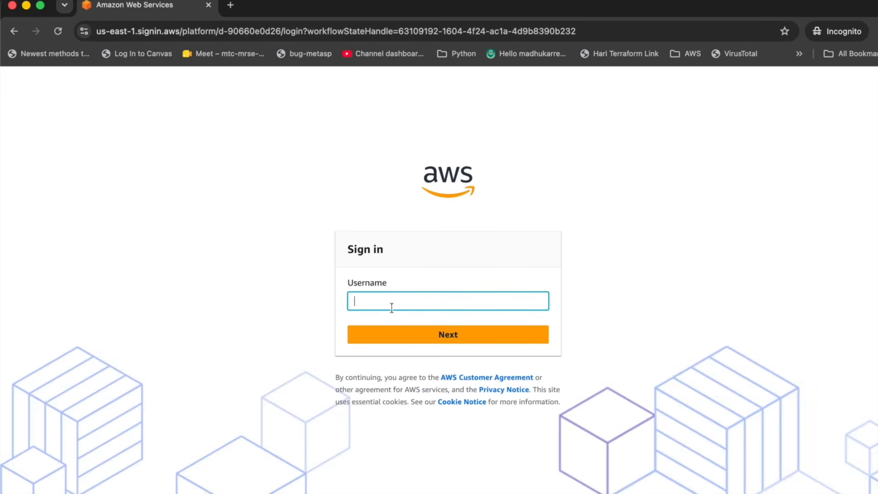
# Step: Submit the account e-mail as username, then copy the user's one-time password from IAM Identity Center
pyautogui.write('info@')
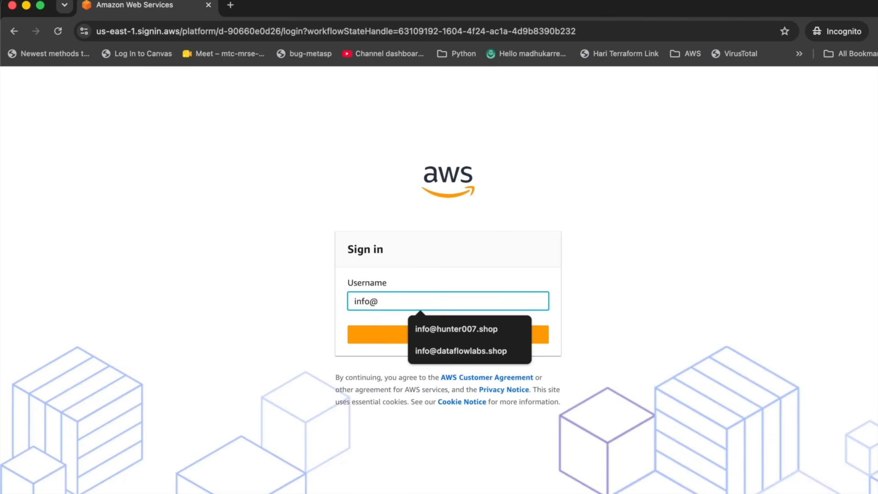
pyautogui.write('example.com')
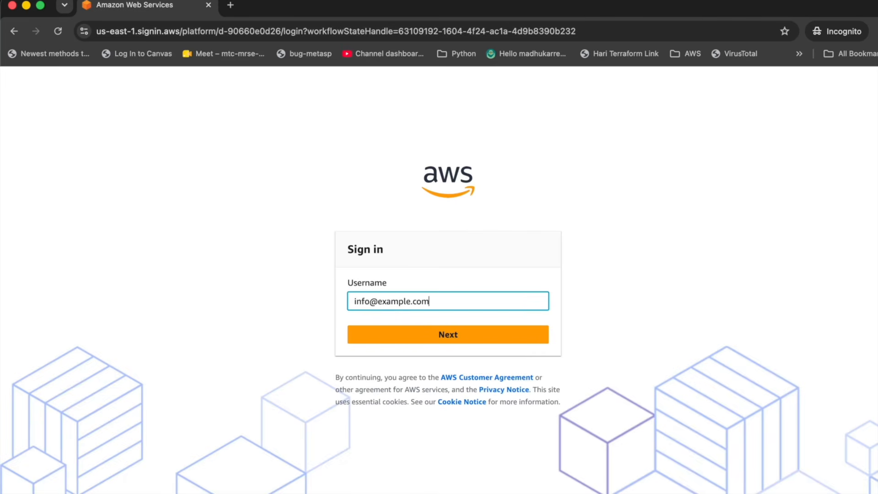
pyautogui.press('Return')
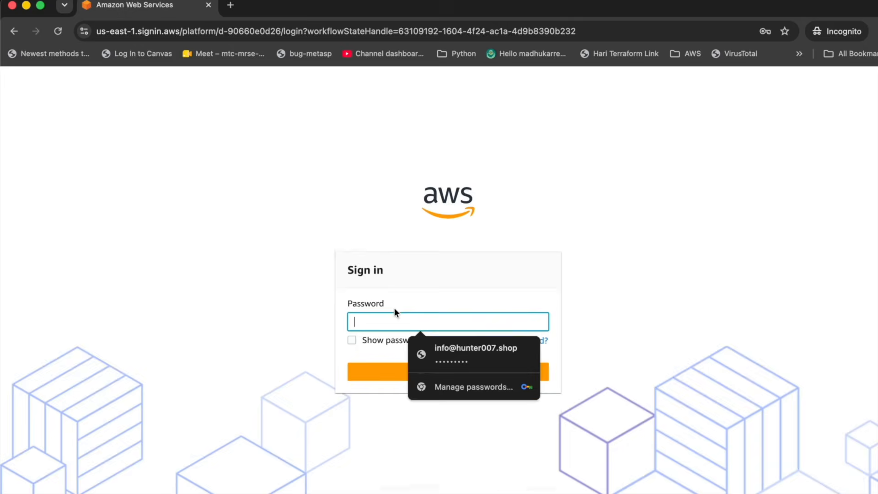
pyautogui.rightClick(600, 492)
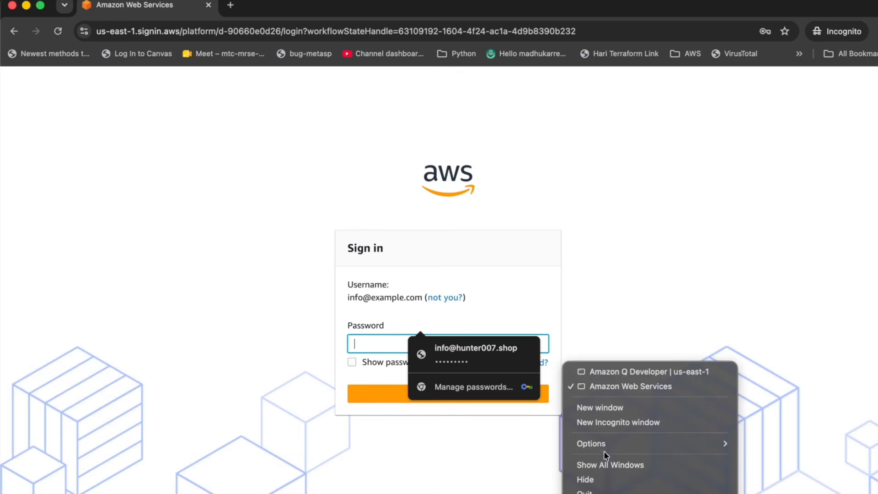
pyautogui.click(613, 375)
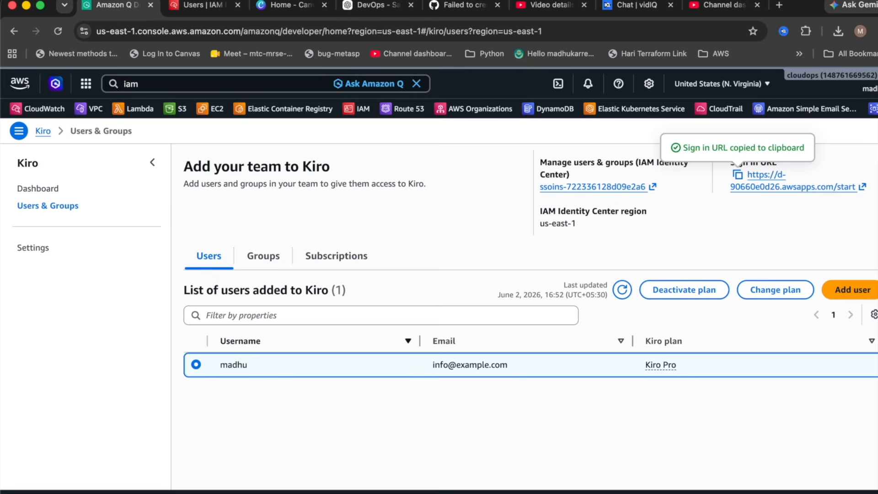
pyautogui.click(201, 5)
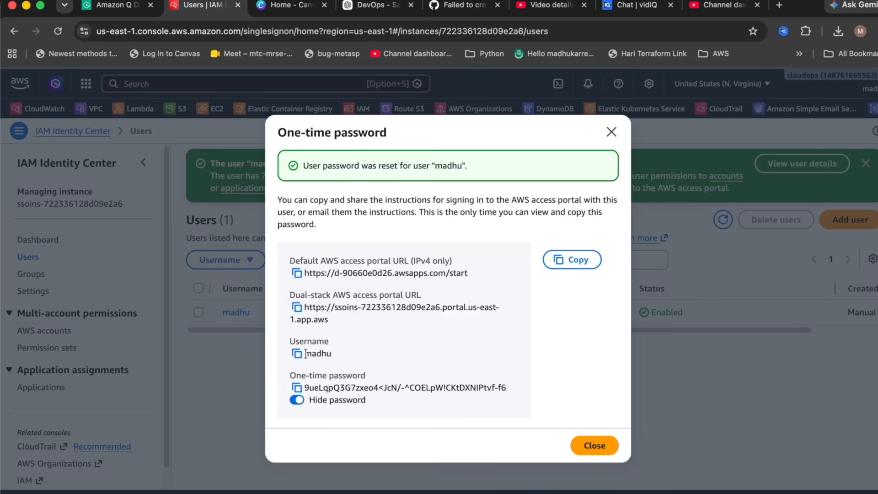
pyautogui.click(297, 388)
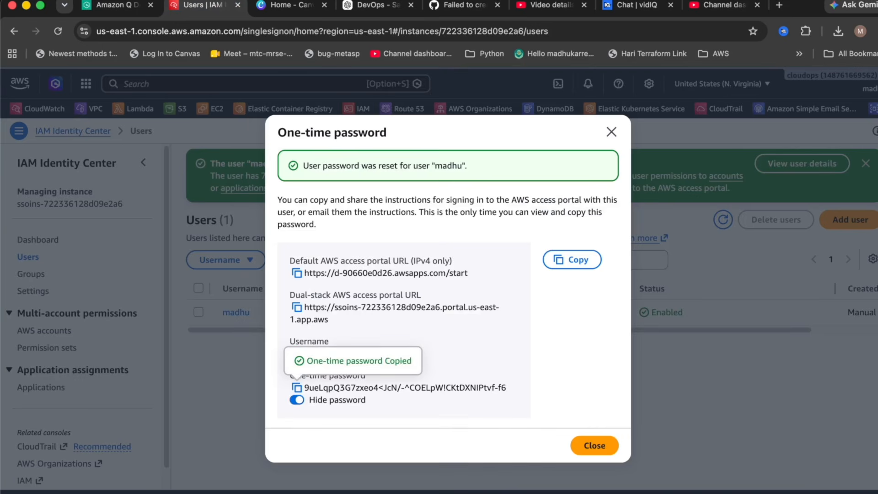
# Step: Back on the AWS sign-in page, sign in as the Identity Center user with the one-time password
pyautogui.rightClick(600, 493)
pyautogui.click(602, 371)
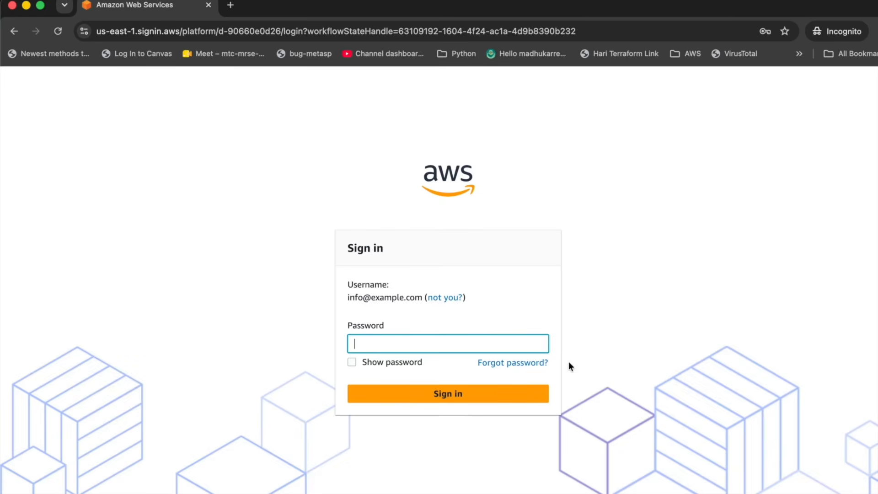
pyautogui.click(452, 301)
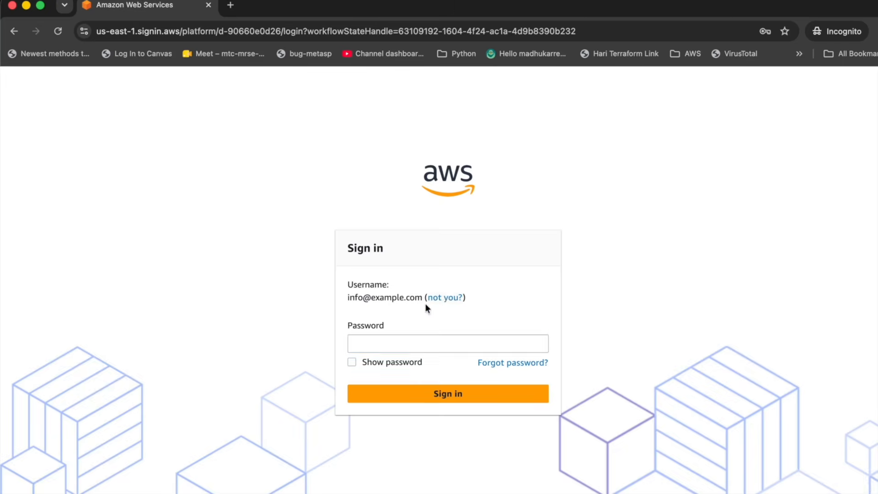
pyautogui.write('madhu')
pyautogui.press('Return')
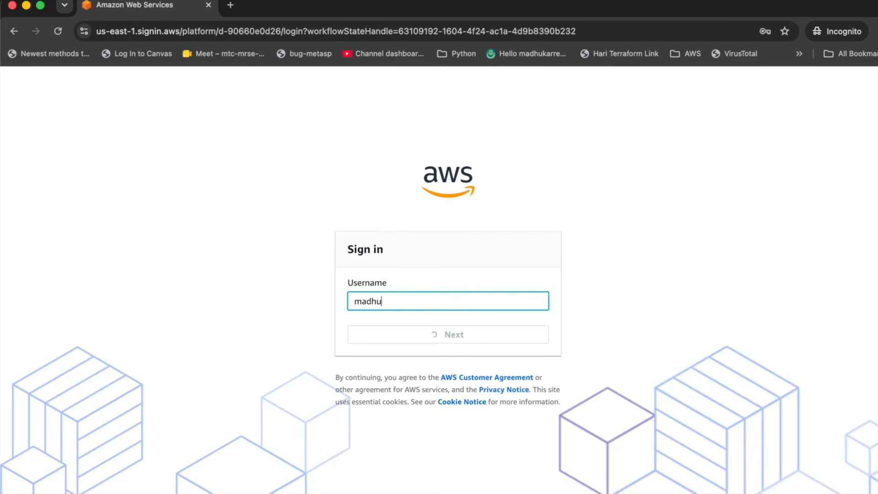
pyautogui.click(458, 364)
pyautogui.click(455, 396)
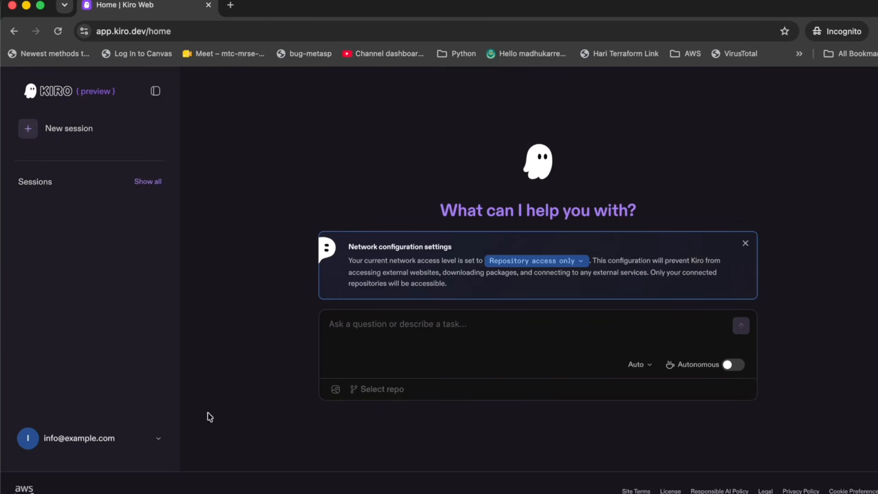
# Step: Check in account settings that the plan is Kiro Pro, then return home
pyautogui.click(123, 439)
pyautogui.click(75, 350)
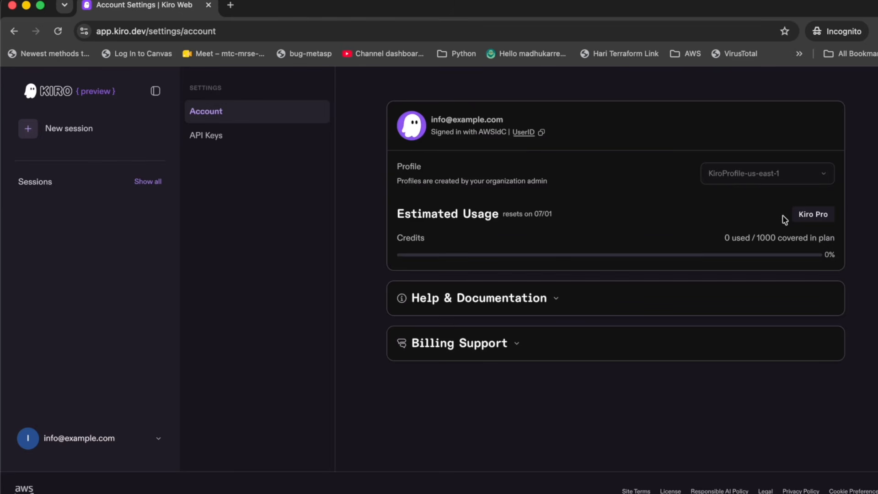
pyautogui.moveTo(784, 219); pyautogui.dragTo(839, 219)
pyautogui.click(63, 88)
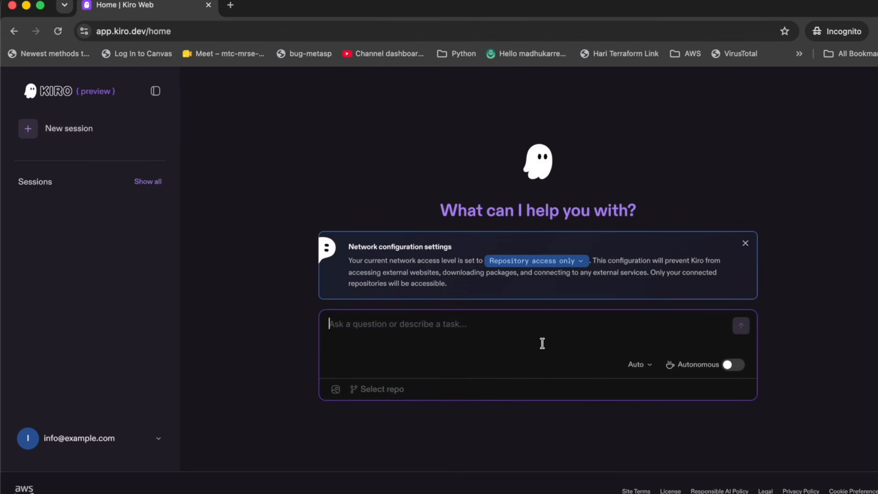
# Step: Select Claude Opus 4.8 as the agent model and type the prompt 'Build calculator'
pyautogui.click(637, 366)
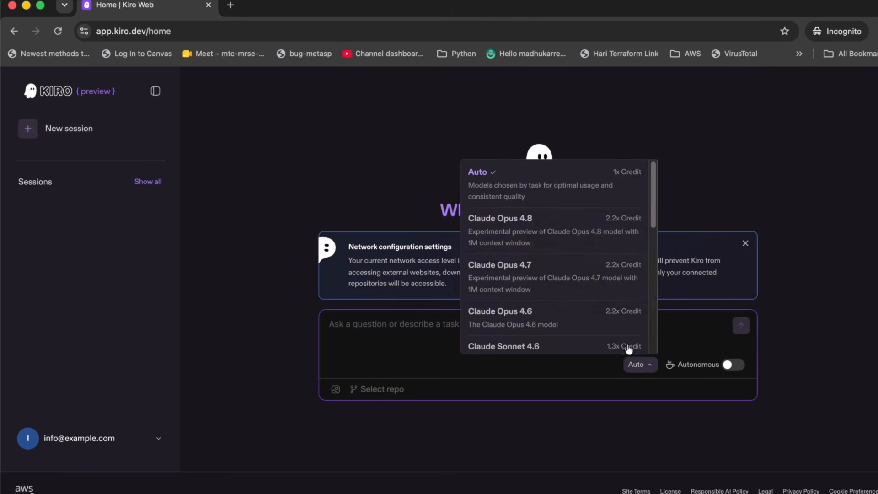
pyautogui.click(526, 228)
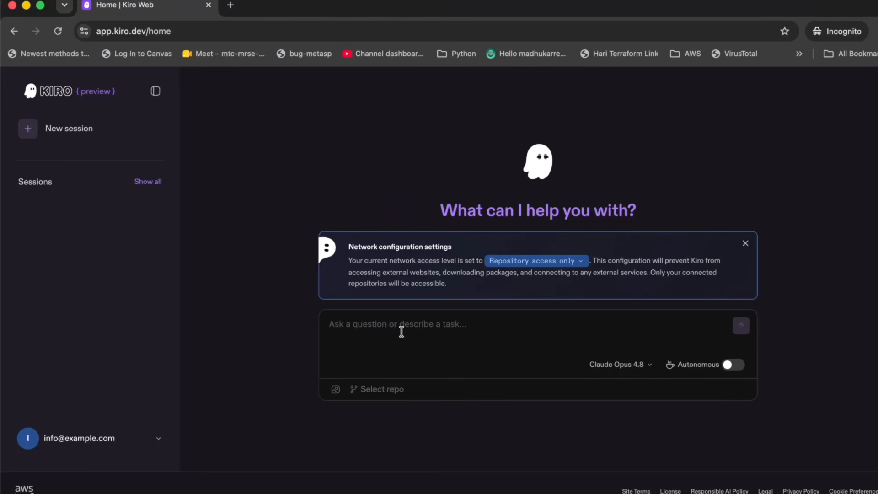
pyautogui.click(428, 332)
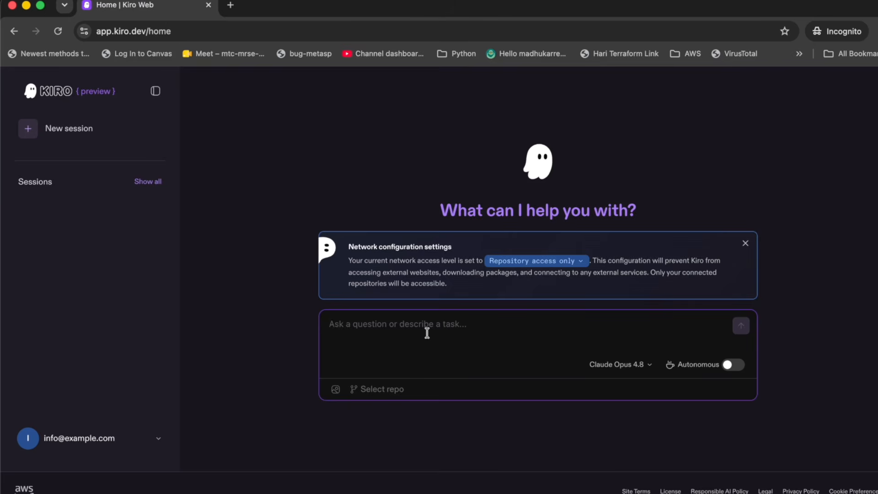
pyautogui.write('Build calculator')
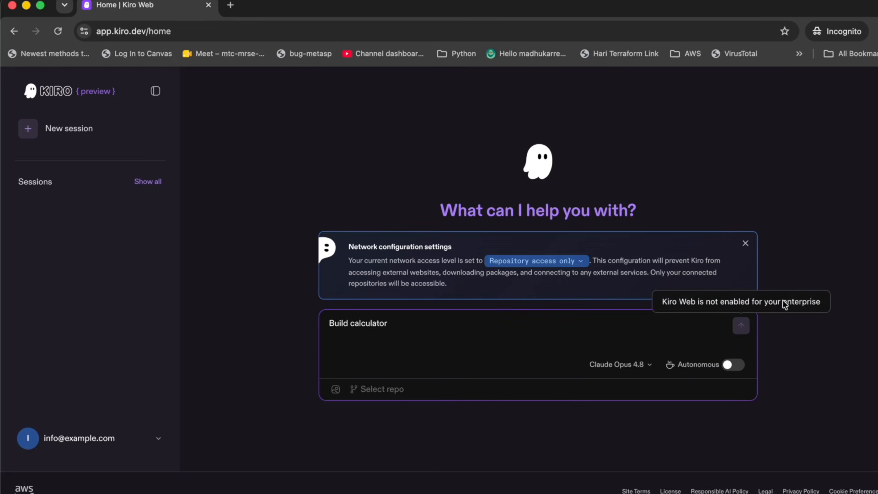
pyautogui.rightClick(661, 492)
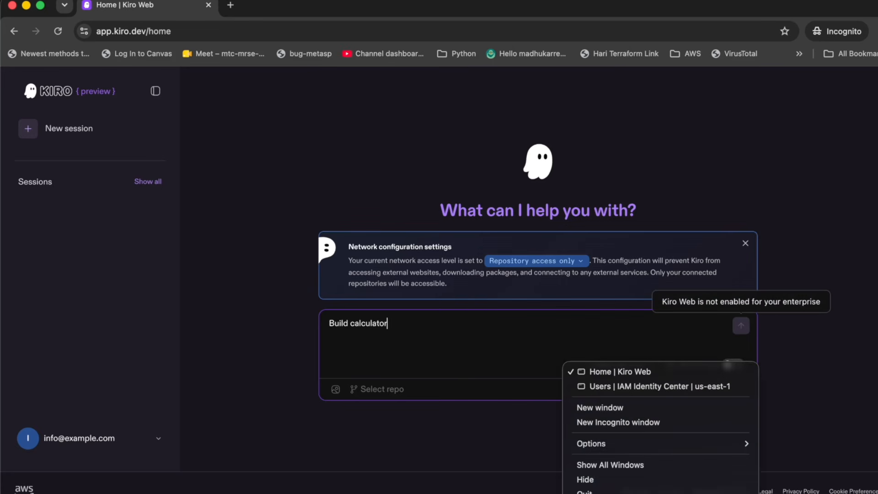
# Step: Turn on 'Enable Kiro Web Agent' in the Kiro settings of the console
pyautogui.click(596, 387)
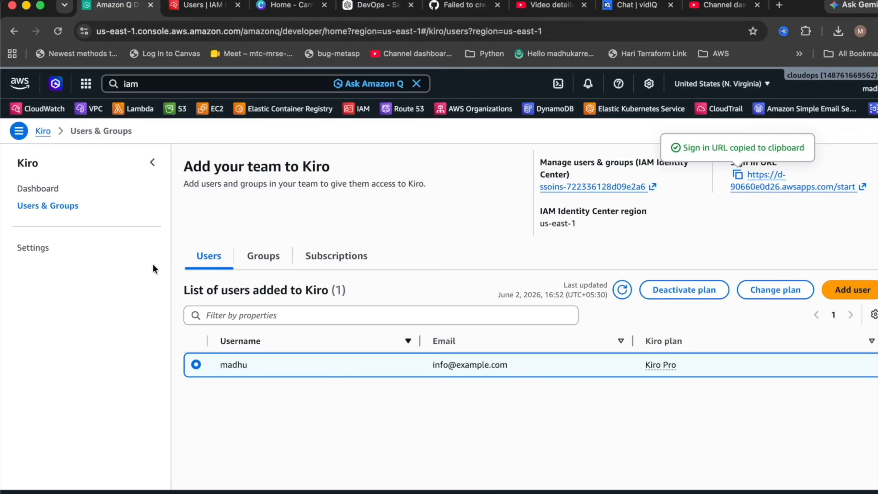
pyautogui.click(32, 246)
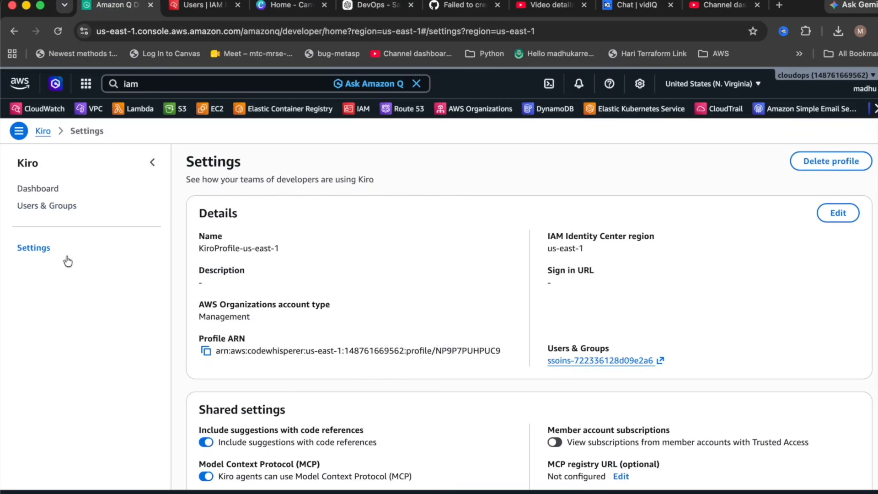
pyautogui.scroll(-10, 212, 315)
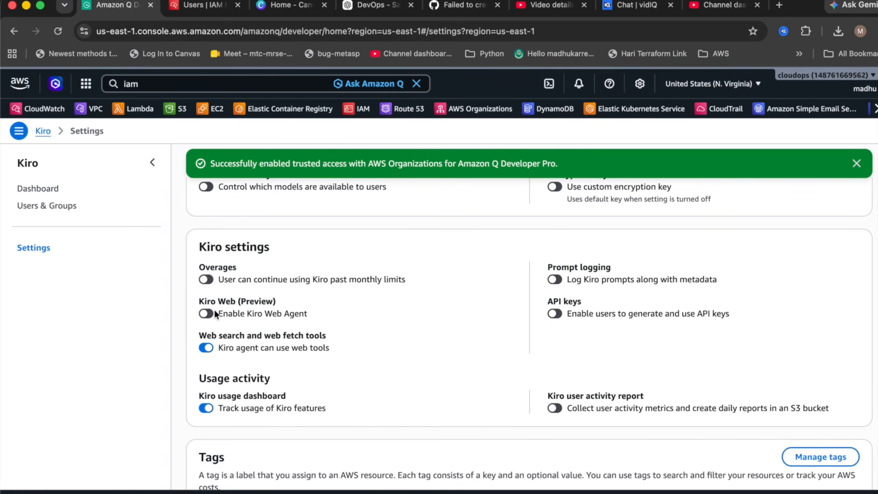
pyautogui.click(211, 311)
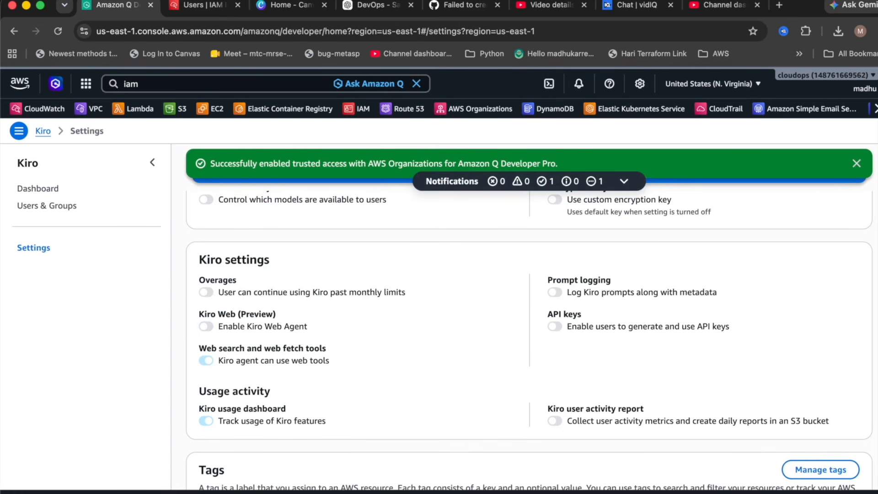
# Step: In Kiro Web, send the prompt 'build calculator' to start the session
pyautogui.rightClick(633, 492)
pyautogui.click(617, 386)
pyautogui.click(59, 33)
pyautogui.write('build calcu')
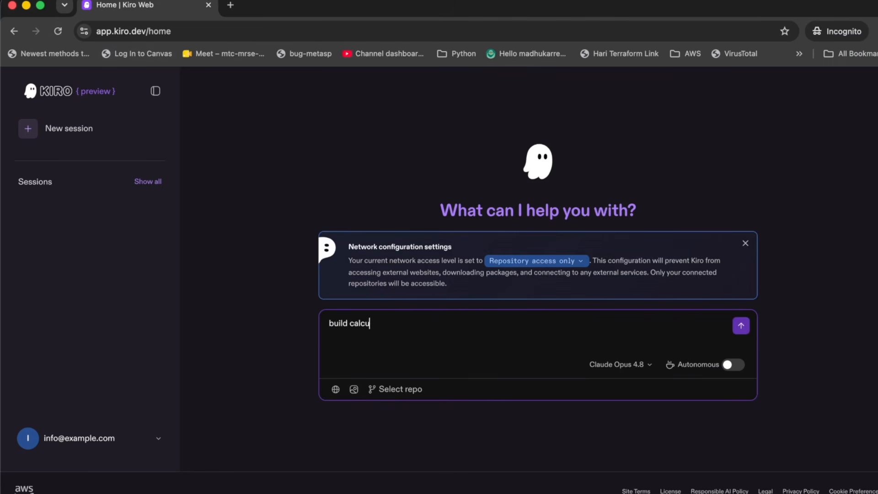
pyautogui.write('lator')
pyautogui.press('Return')
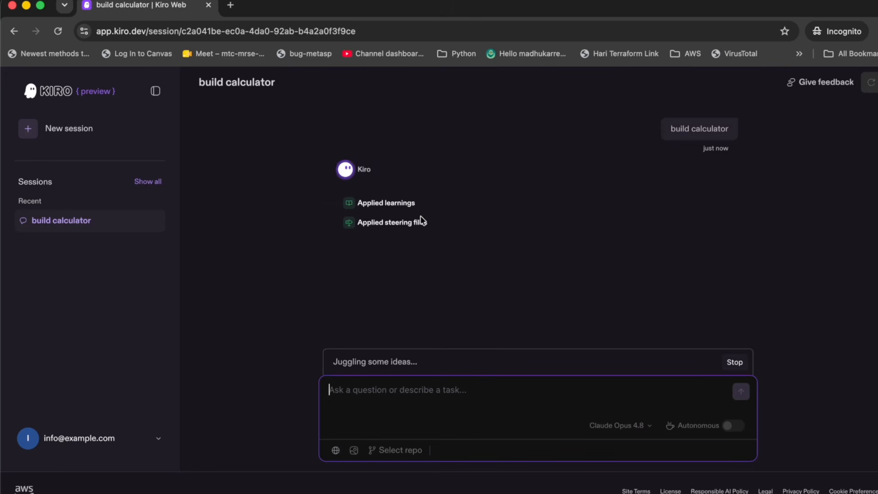